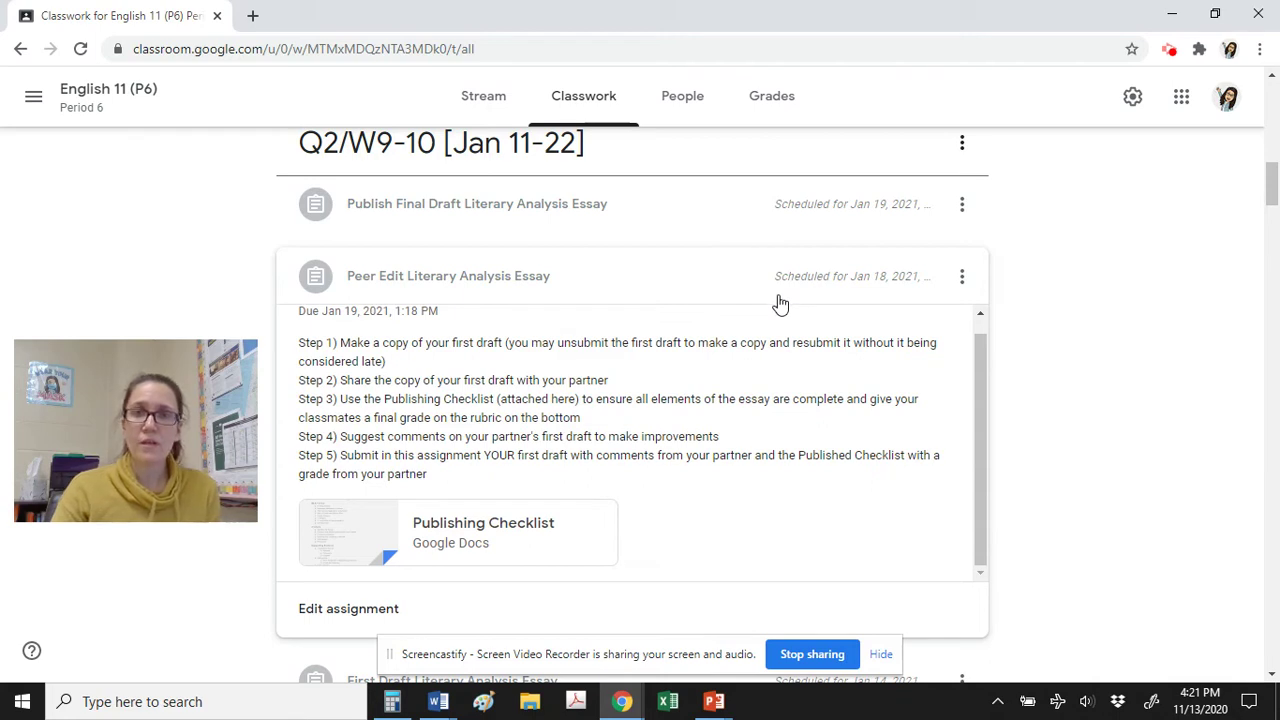
# Open the MLA Format Literary Analysis Essay document attached to the First Draft Literary Analysis Essay assignment.
pyautogui.click(778, 225)
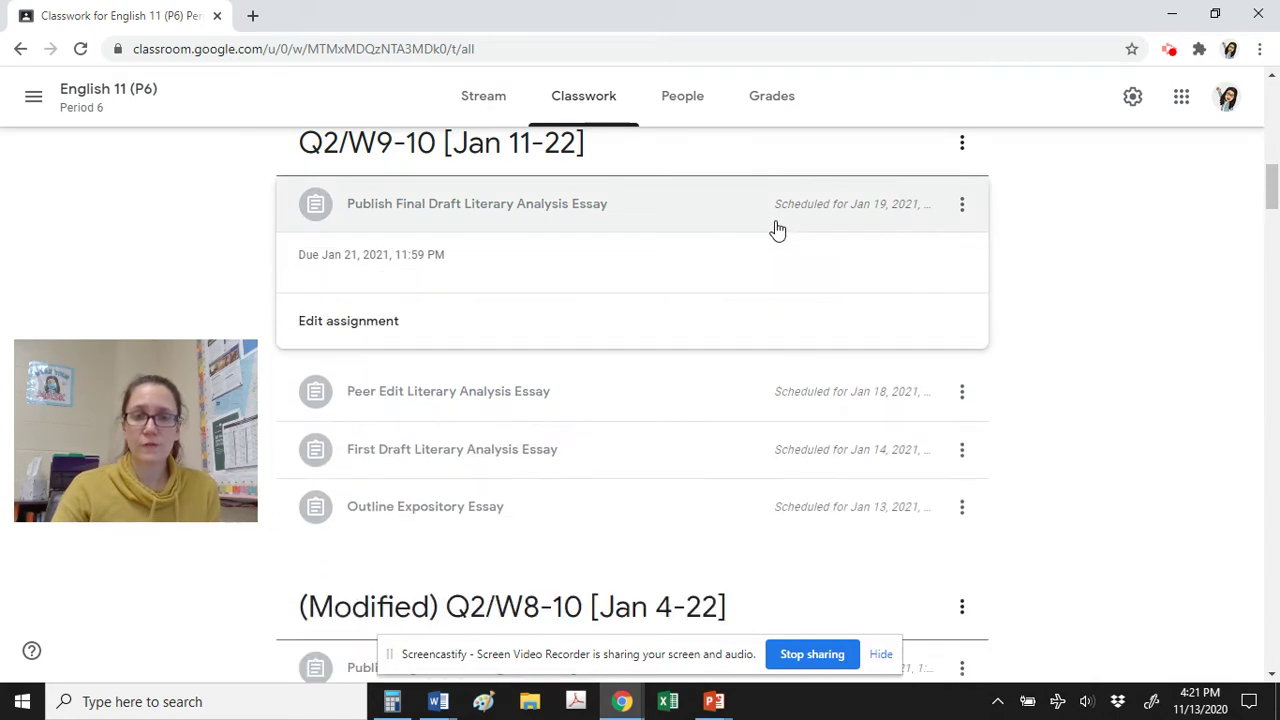
pyautogui.click(718, 396)
pyautogui.scroll(-1, 729, 371)
pyautogui.scroll(-2, 565, 440)
pyautogui.click(600, 422)
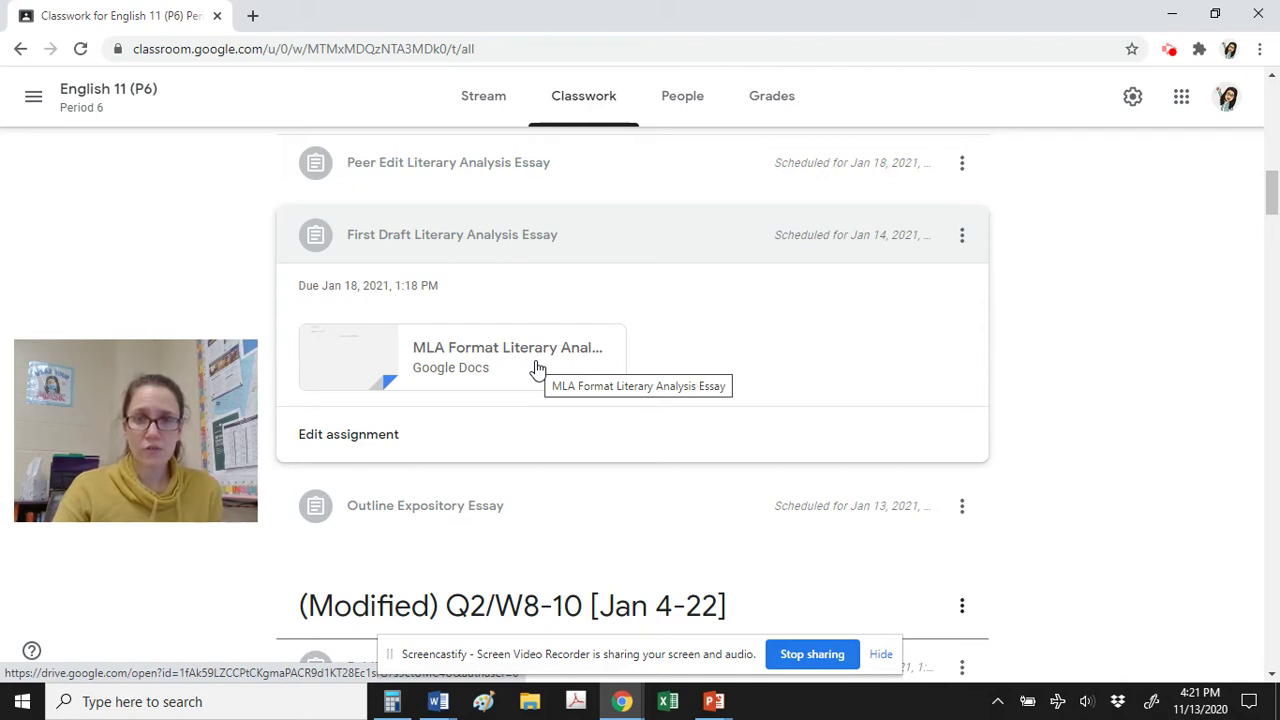
pyautogui.click(537, 368)
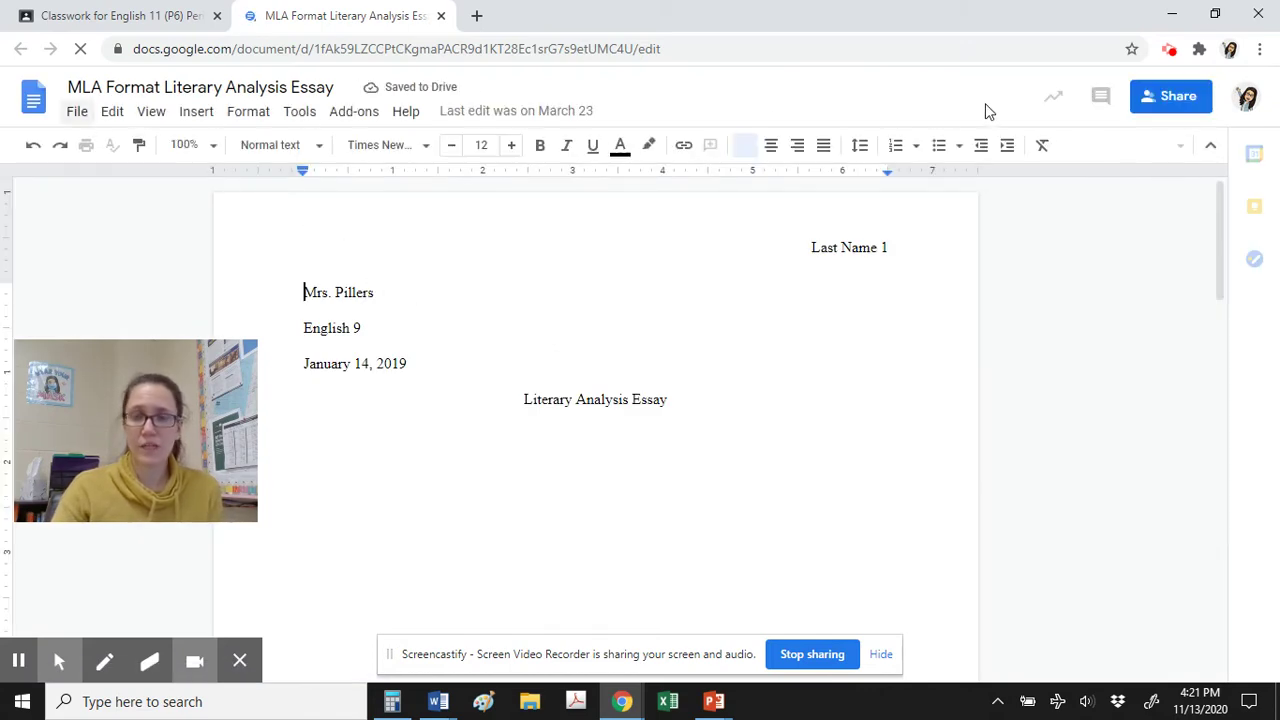
# Make a copy of the essay document under its default name and view the copy's sharing options without adding anyone.
pyautogui.click(72, 114)
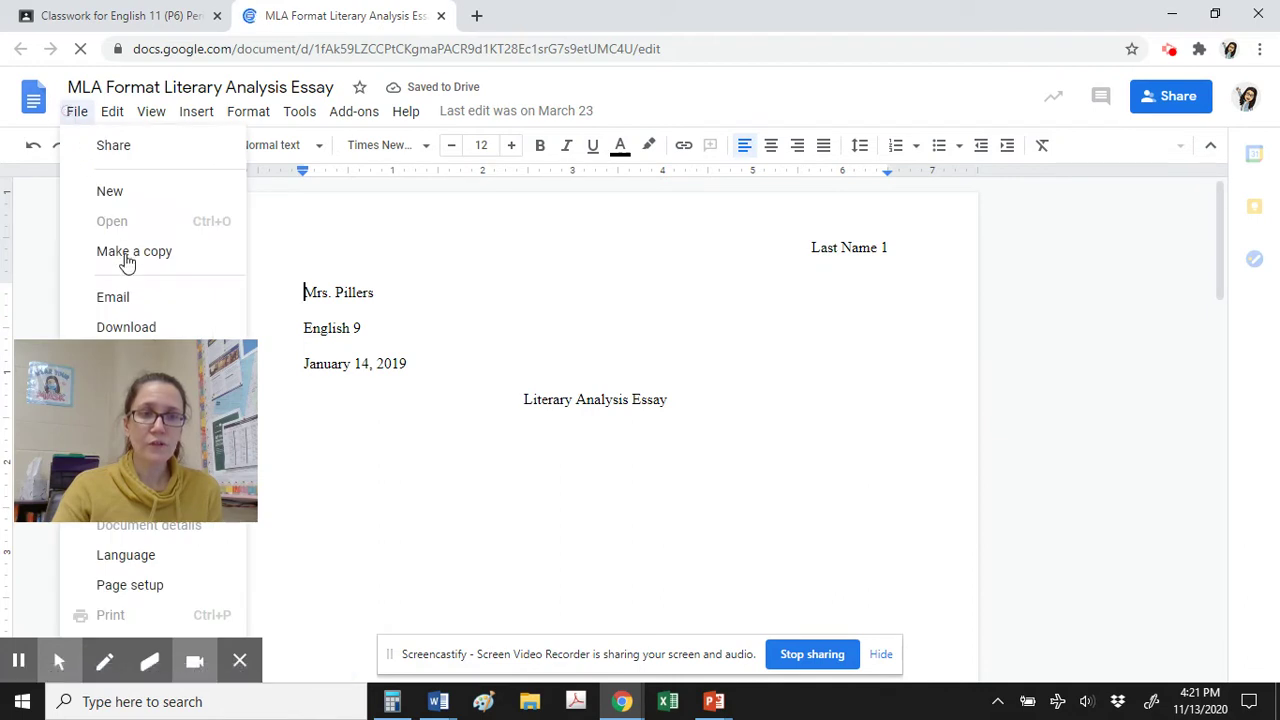
pyautogui.click(196, 260)
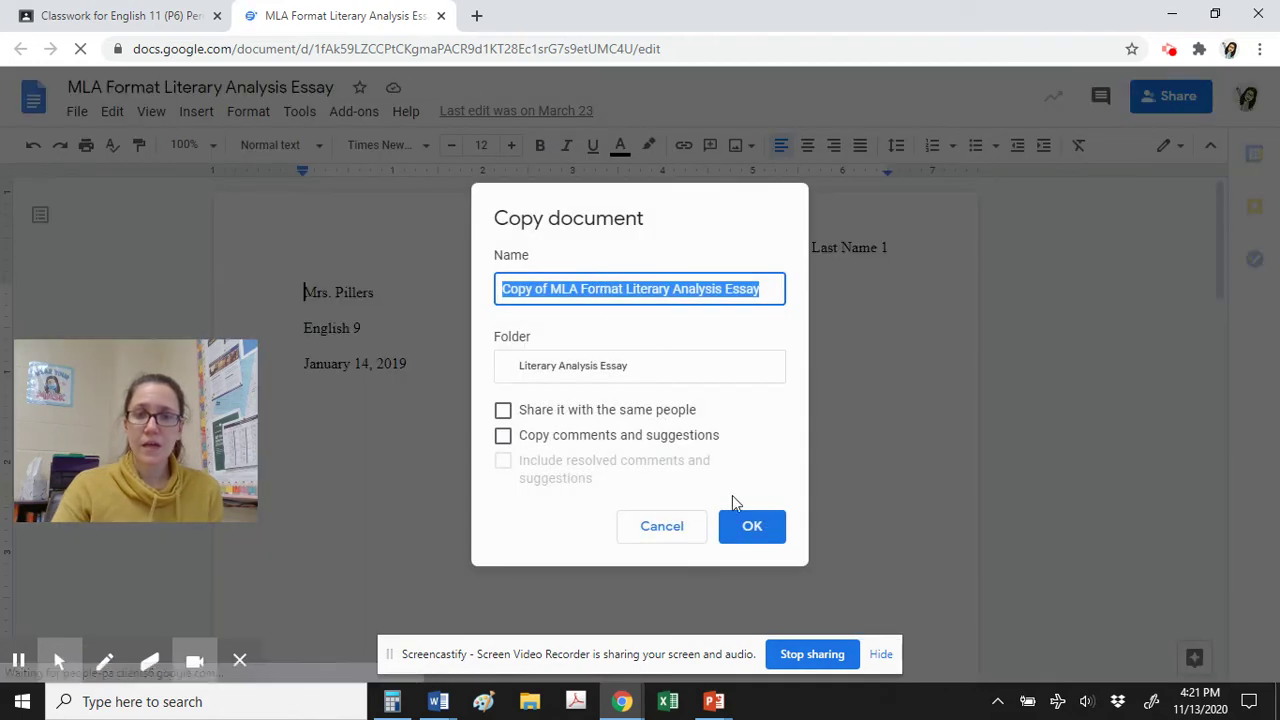
pyautogui.click(750, 528)
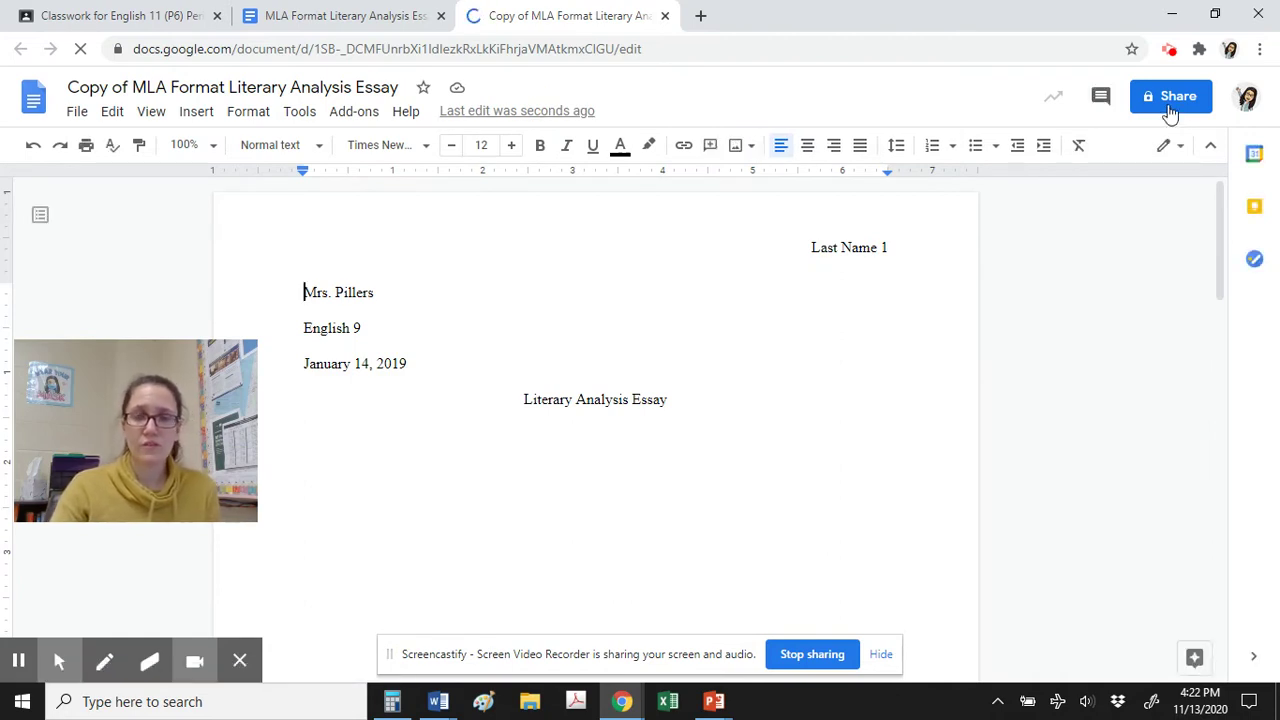
pyautogui.click(1176, 108)
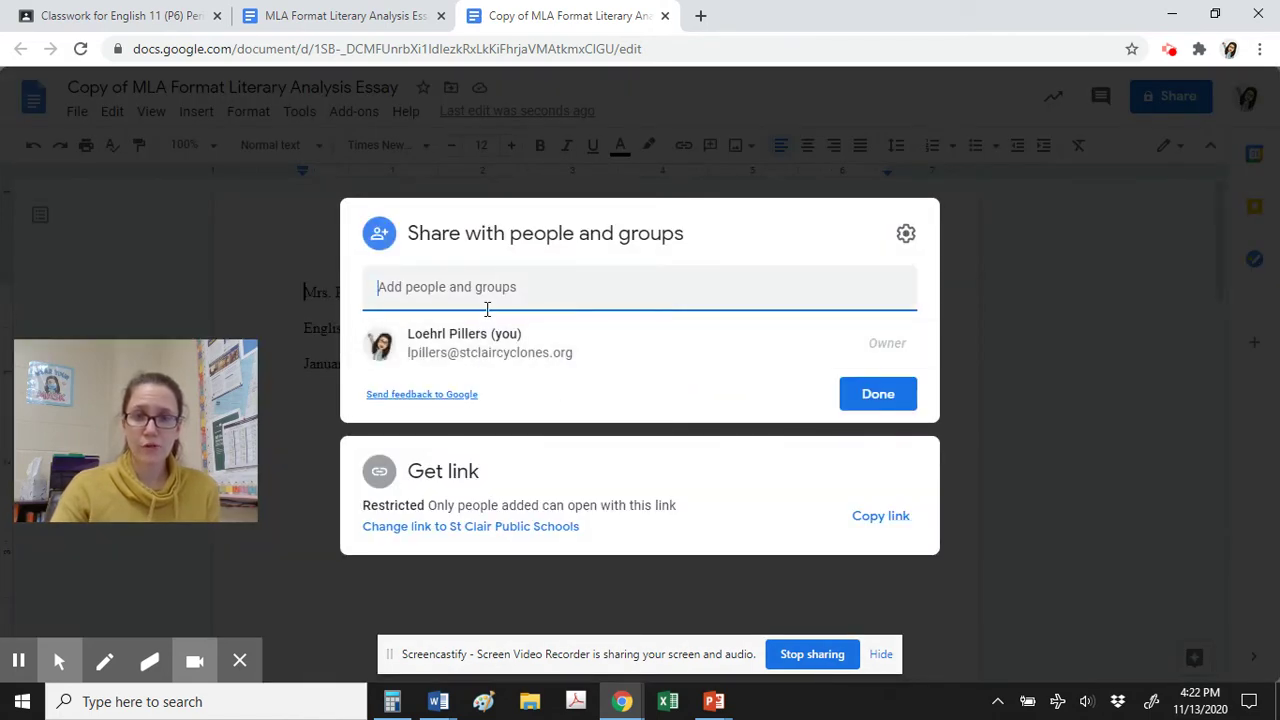
pyautogui.click(873, 405)
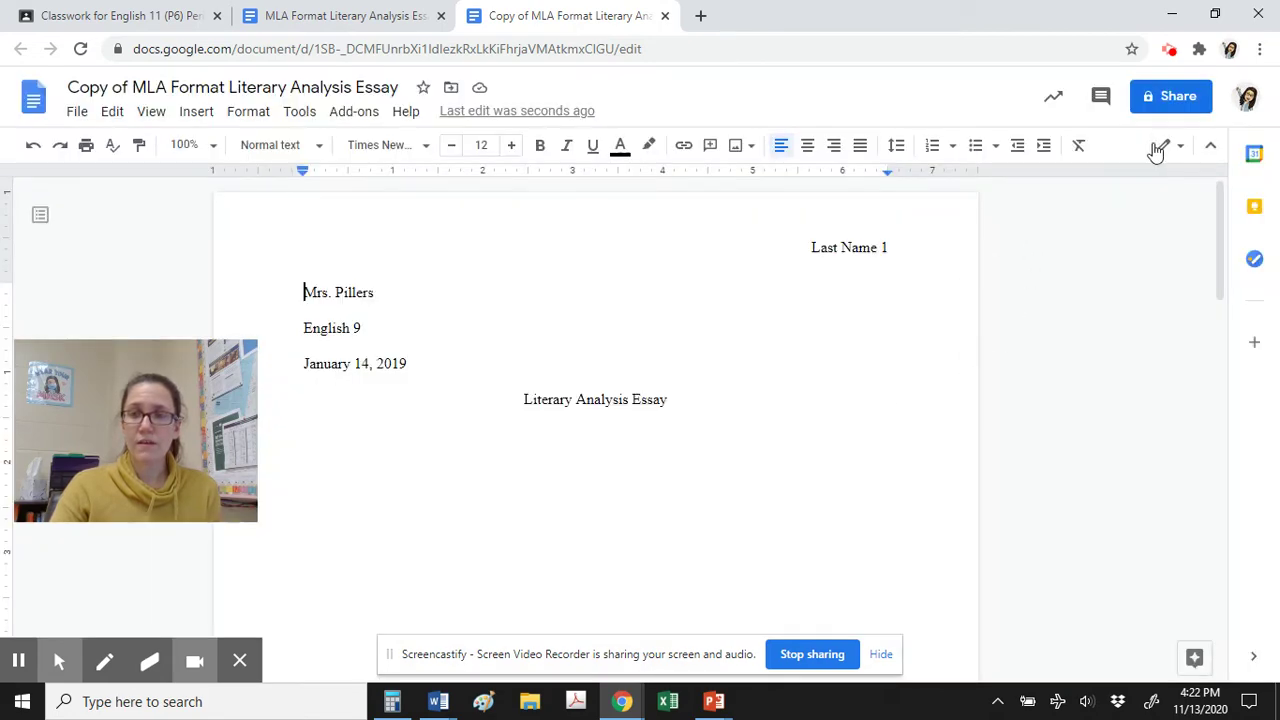
# Switch the copy to Suggesting mode and suggest adding "(Title relevant to topic)" after the Literary Analysis Essay title.
pyautogui.click(1172, 150)
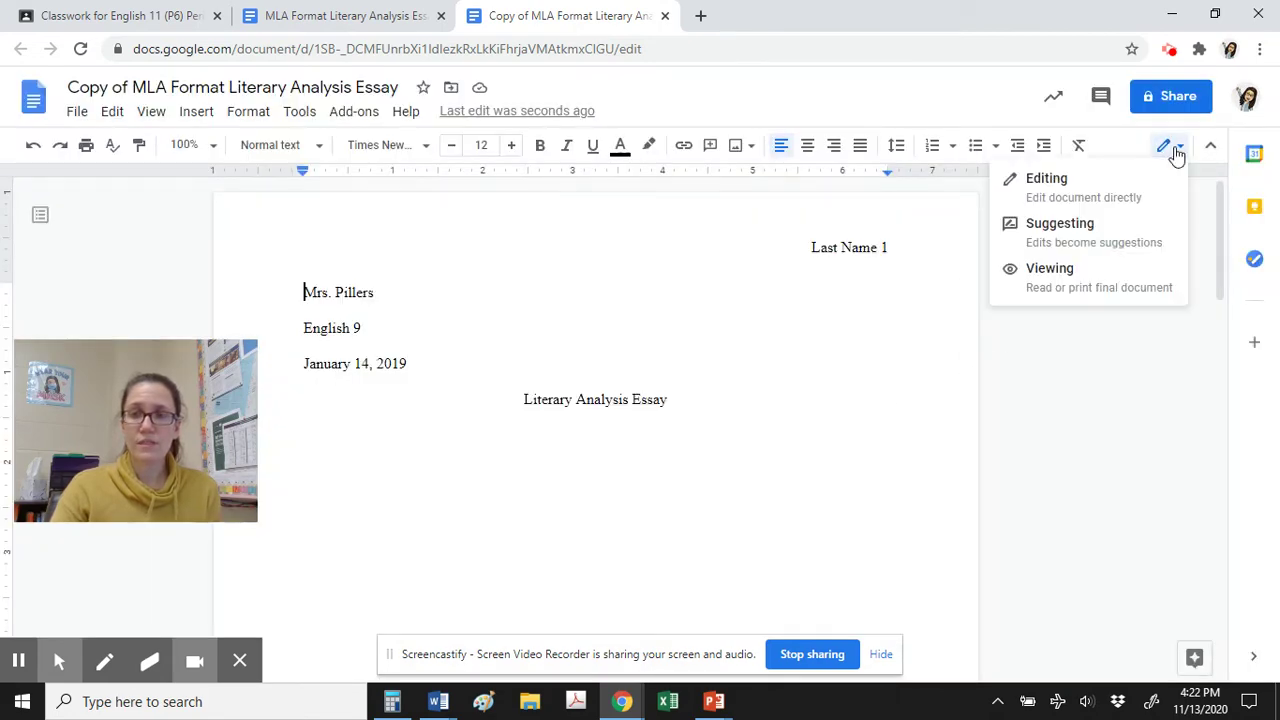
pyautogui.click(1127, 245)
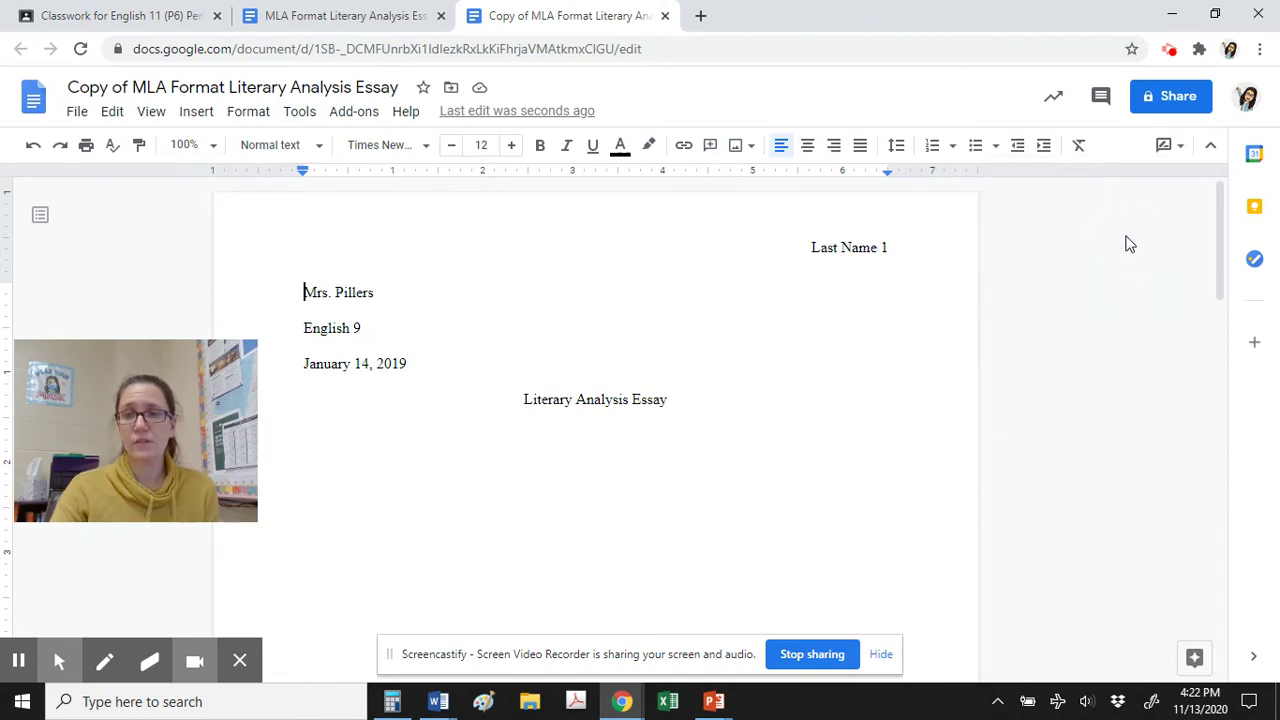
pyautogui.click(678, 405)
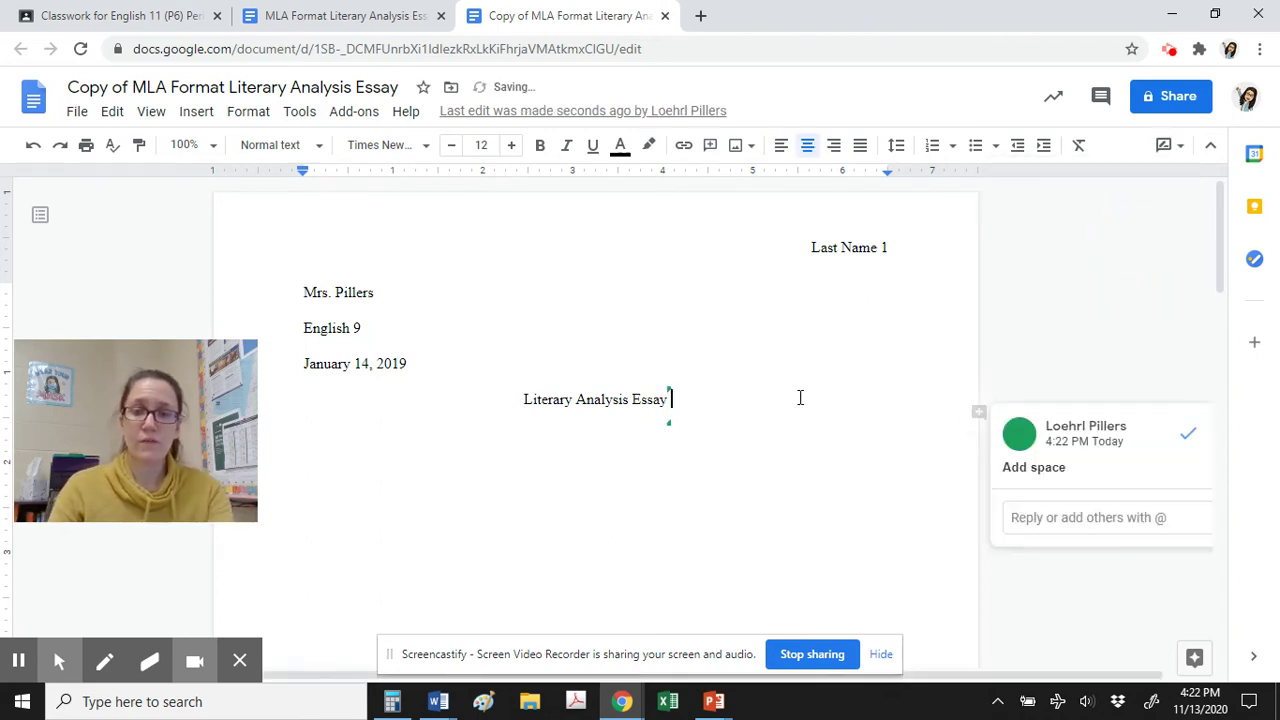
pyautogui.write('(')
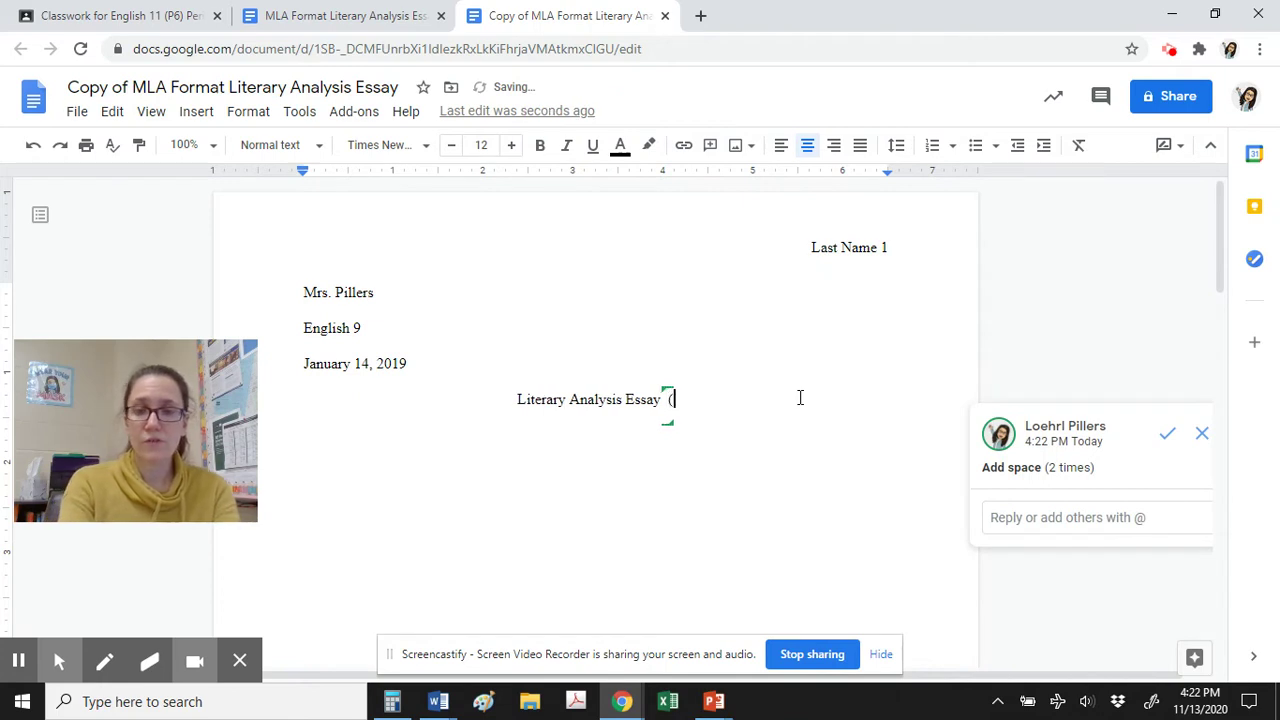
pyautogui.write('Title ')
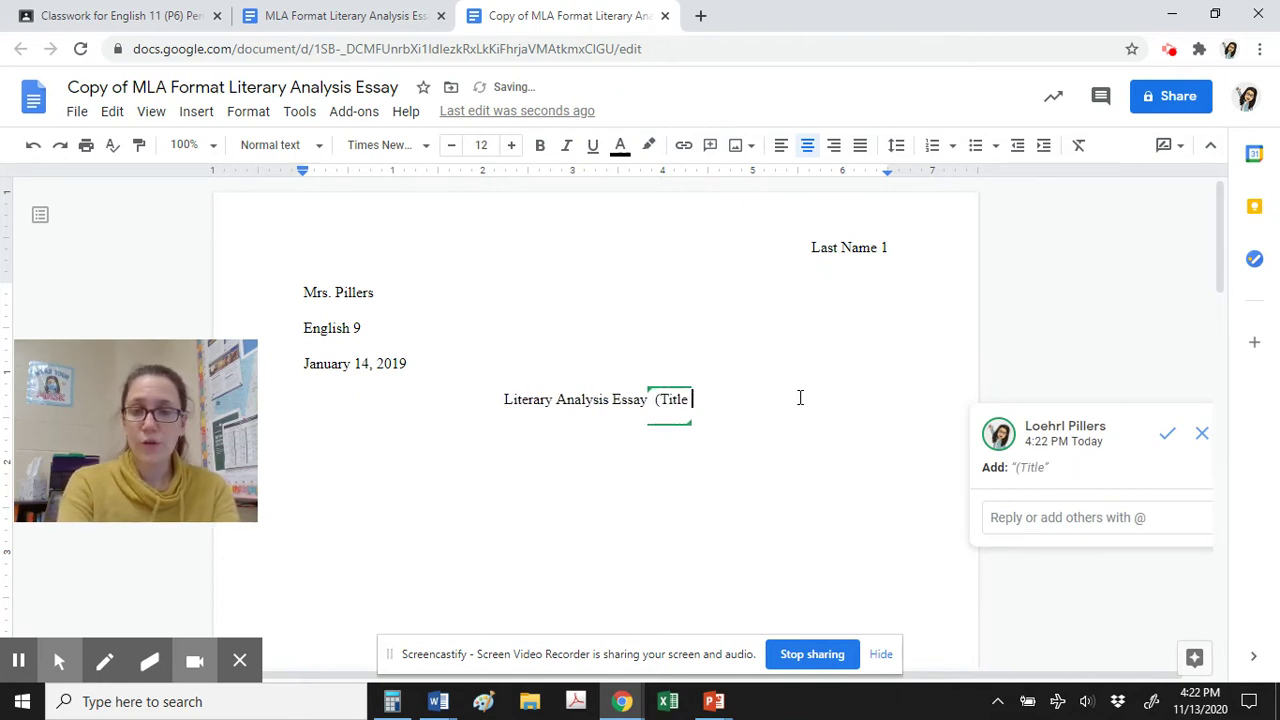
pyautogui.write('j')
pyautogui.press('BackSpace')
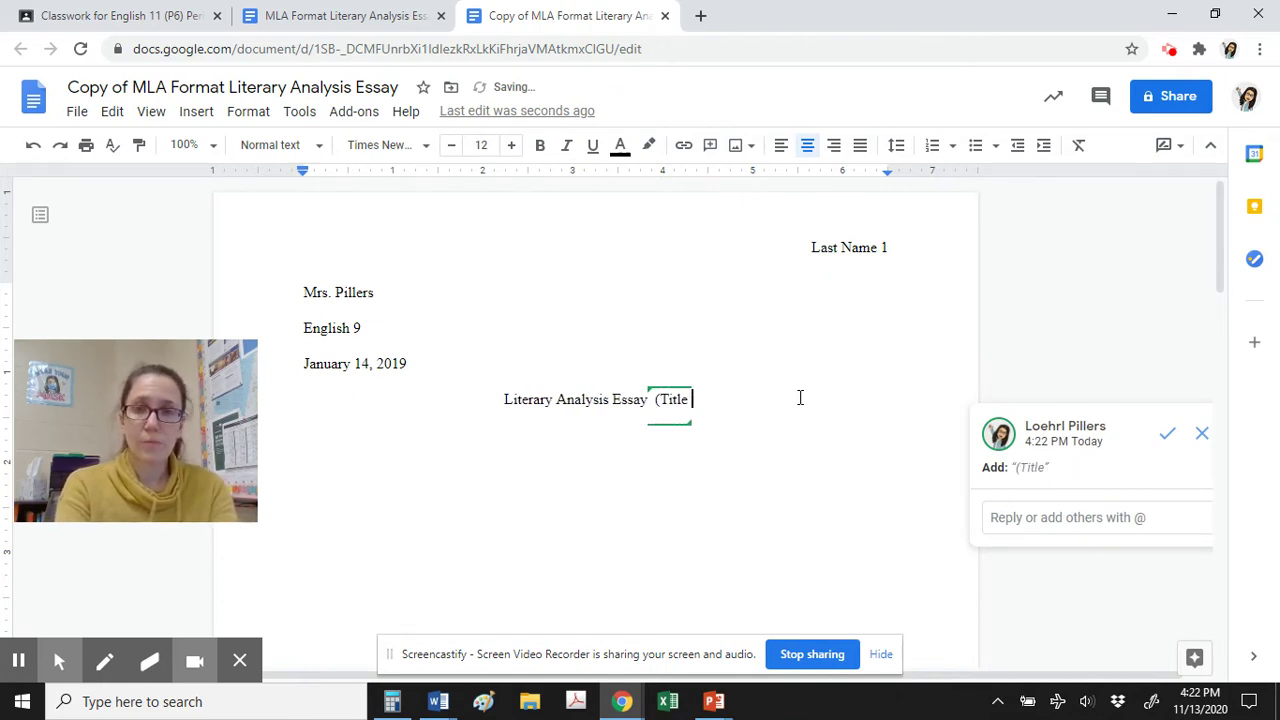
pyautogui.write('relevan')
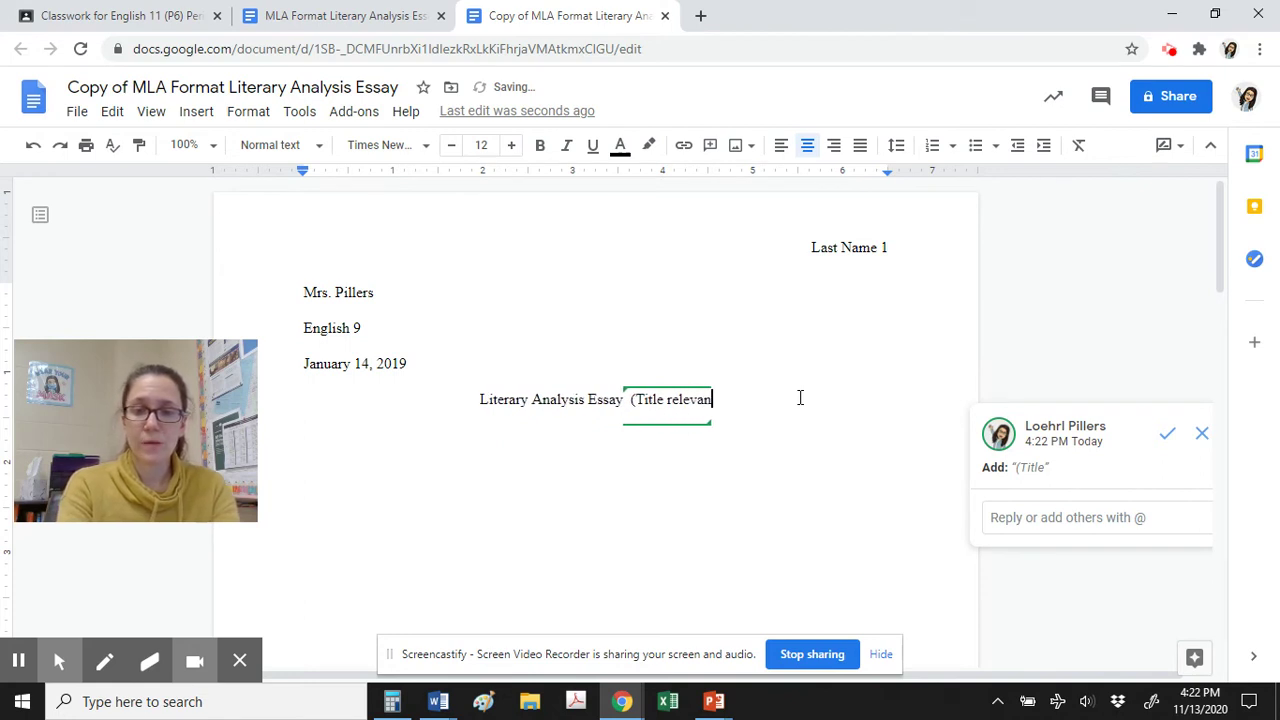
pyautogui.write('t to topic')
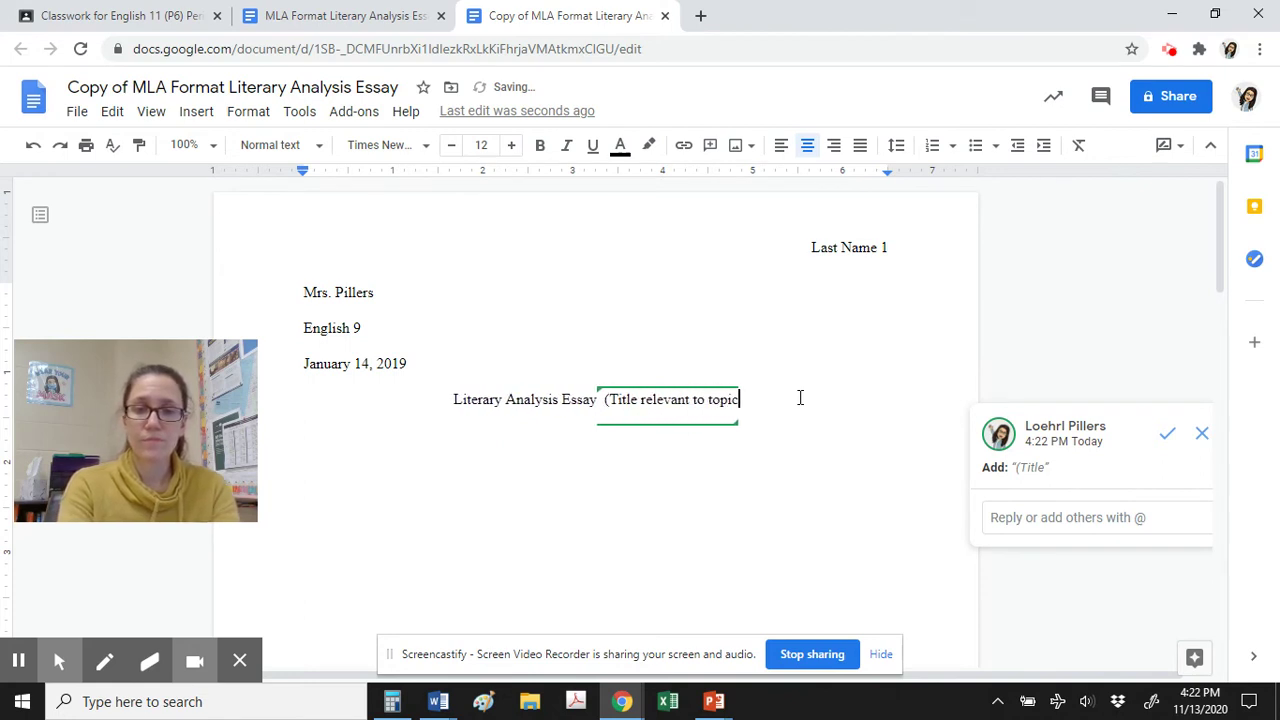
pyautogui.write(')')
pyautogui.click(1081, 289)
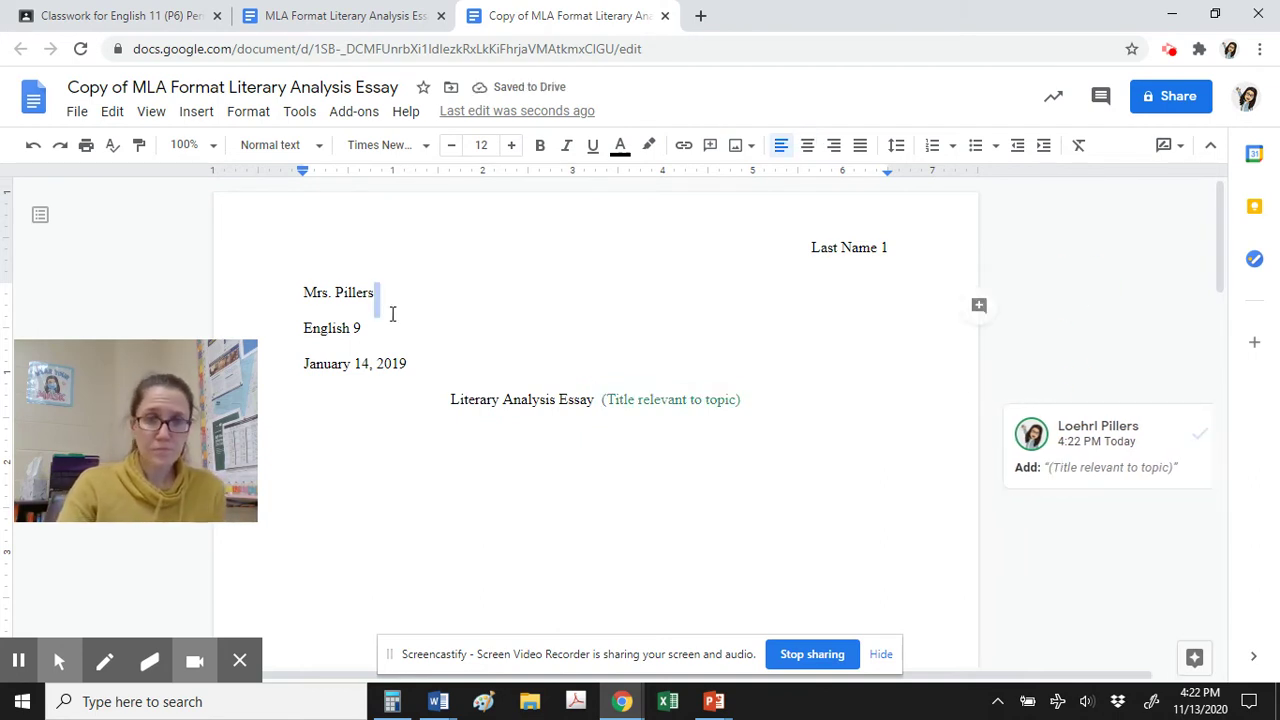
pyautogui.click(453, 432)
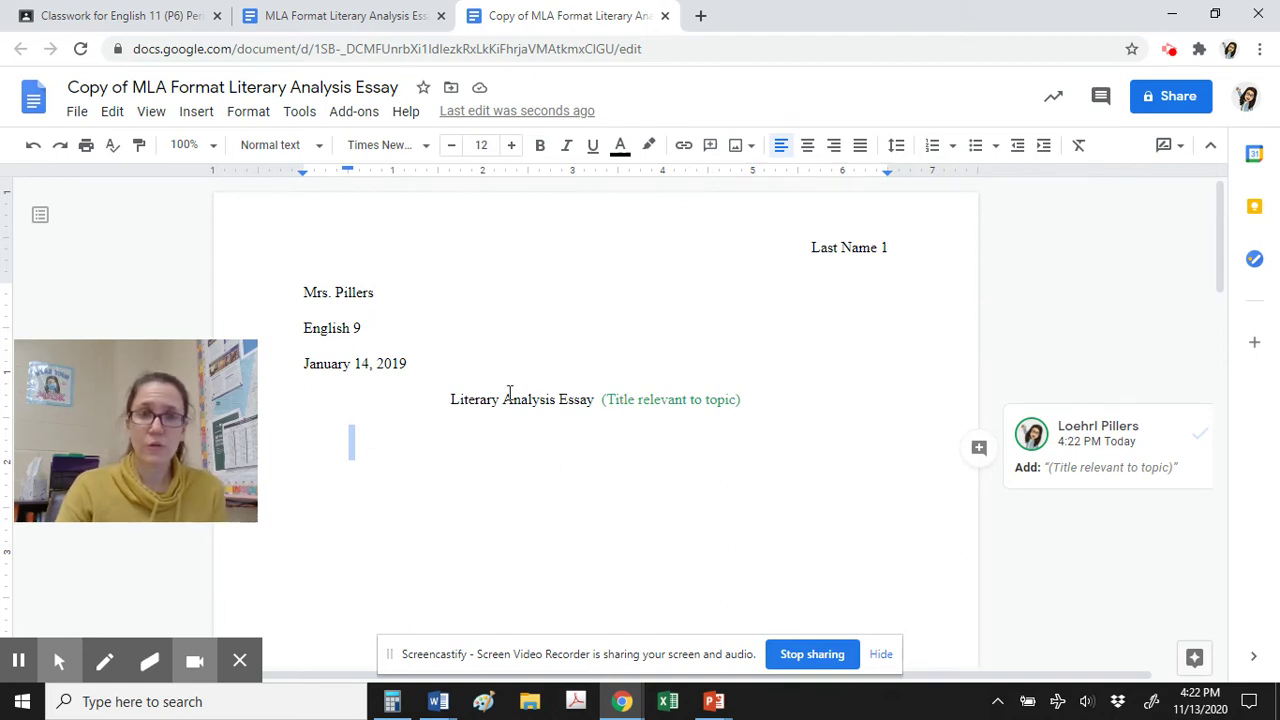
# Open the Publishing Checklist attached to the Peer Edit Literary Analysis Essay assignment in Google Classroom.
pyautogui.click(130, 12)
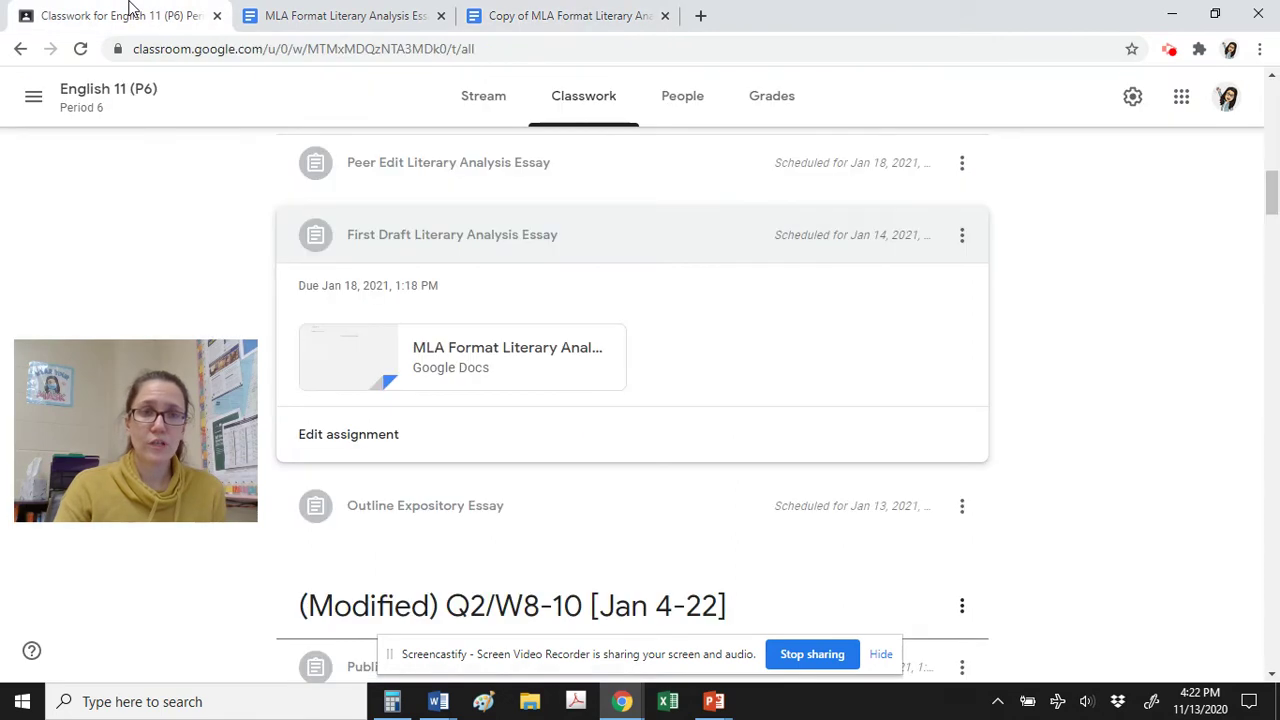
pyautogui.click(502, 183)
pyautogui.click(520, 443)
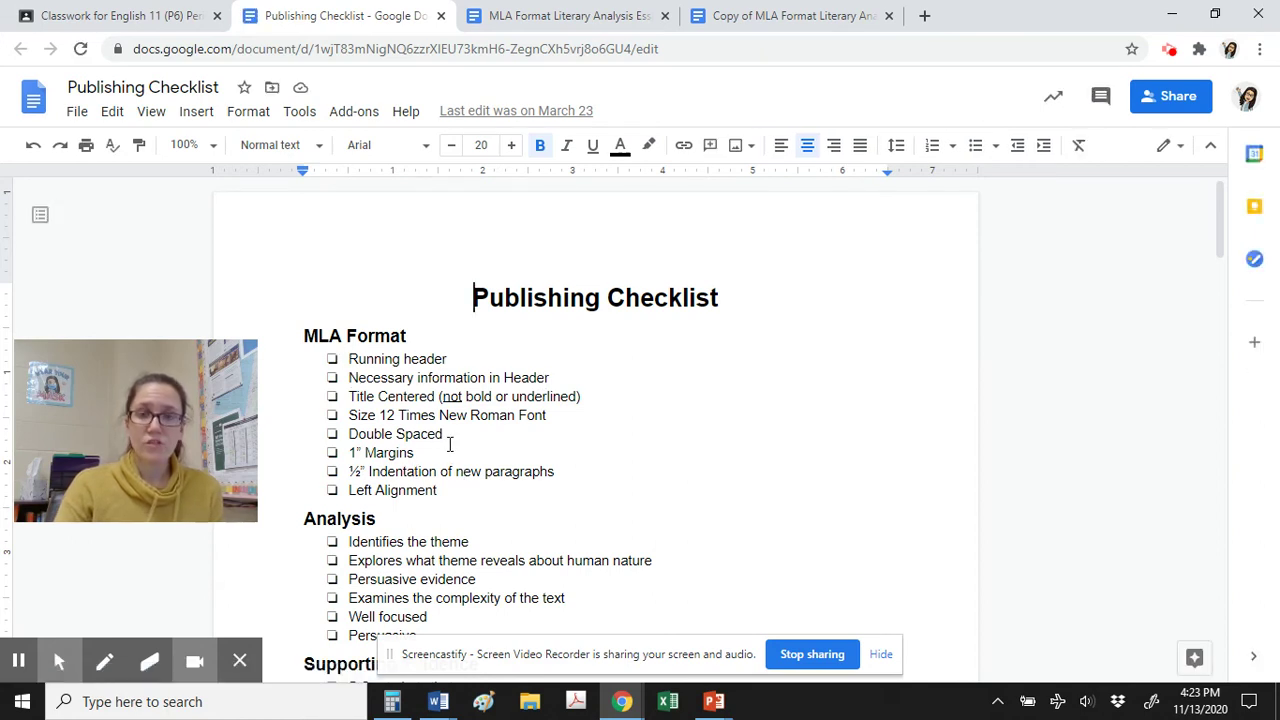
# Compare the essay copy's running header, heading lines and title with the MLA Format items in the Publishing Checklist.
pyautogui.click(785, 12)
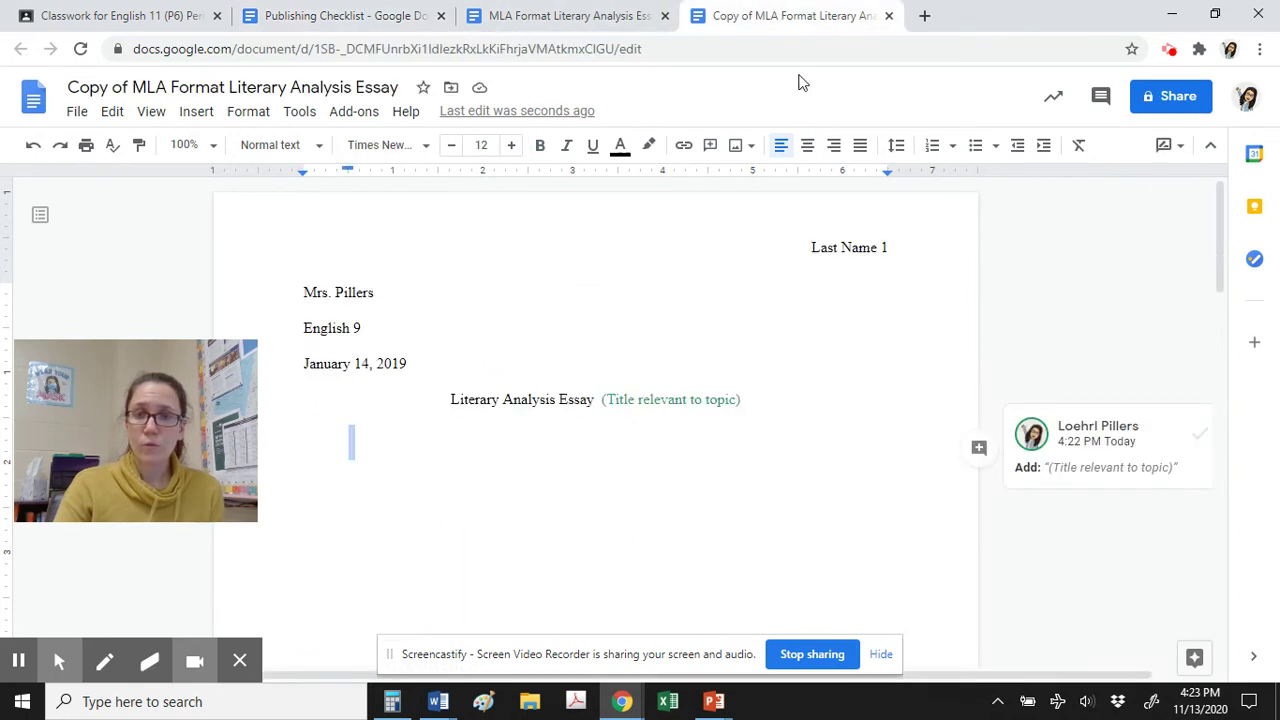
pyautogui.click(831, 246)
pyautogui.click(894, 246)
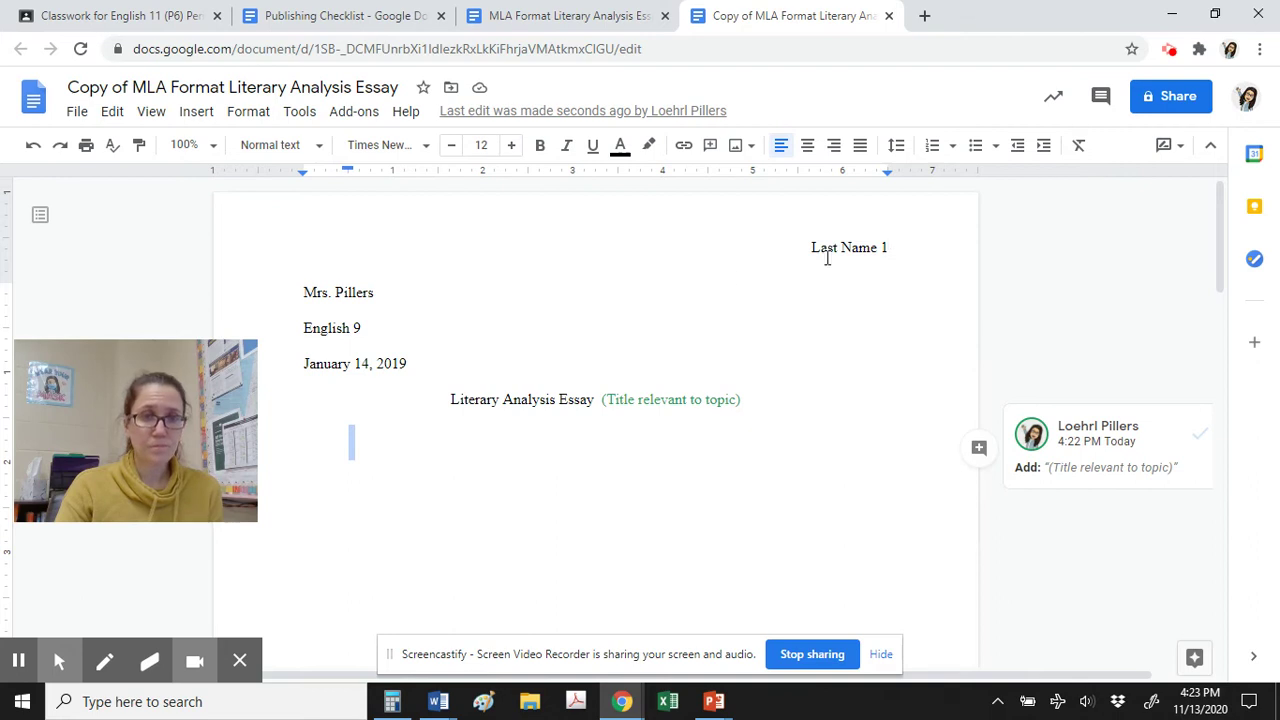
pyautogui.moveTo(298, 290); pyautogui.dragTo(382, 281)
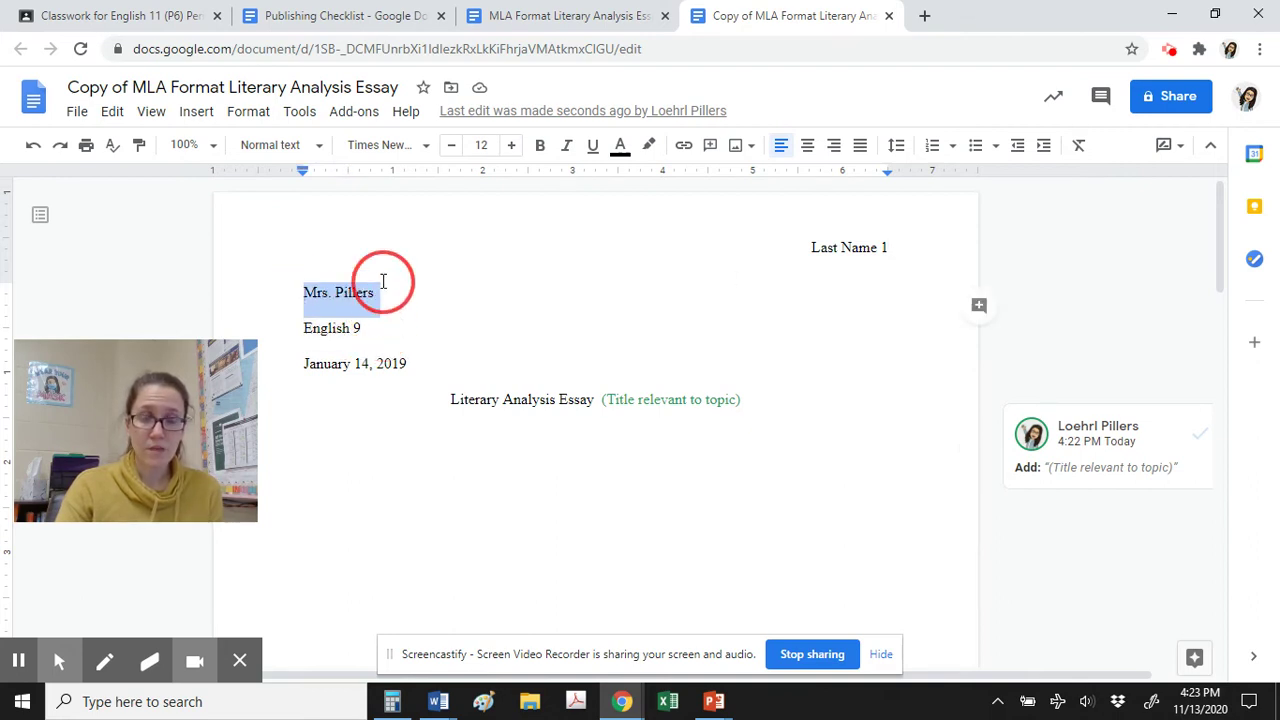
pyautogui.click(307, 330)
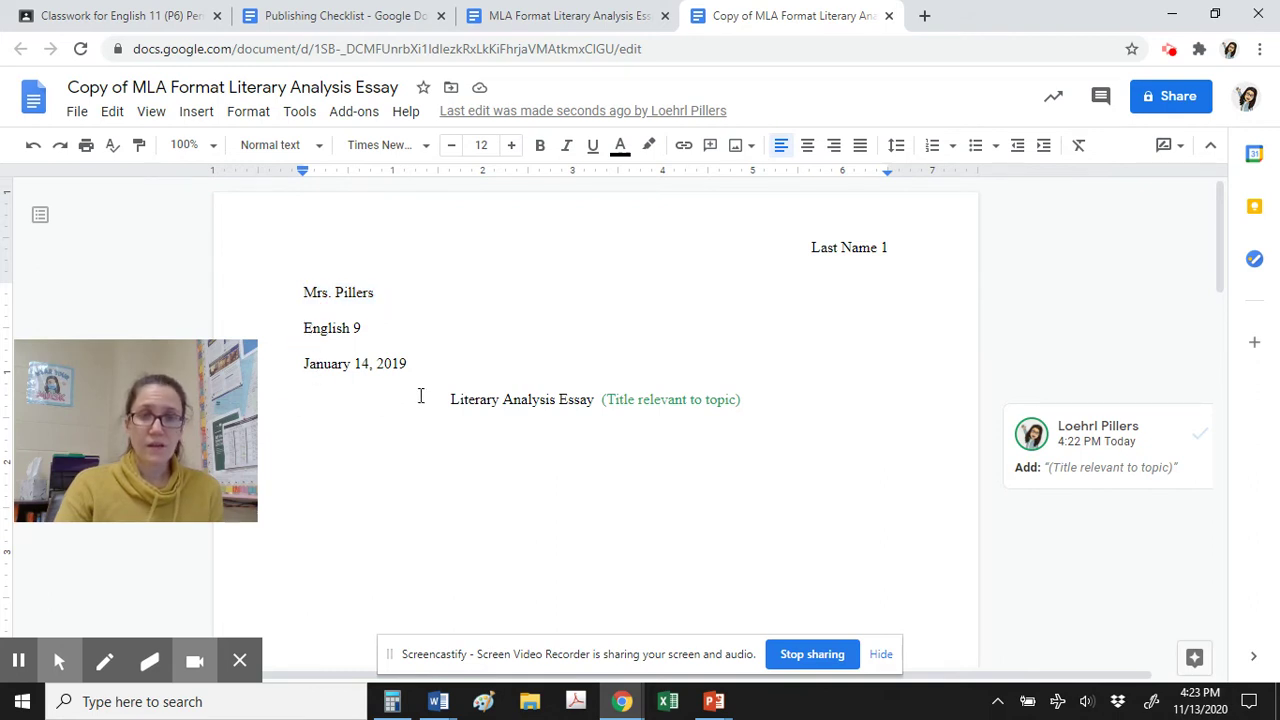
pyautogui.click(377, 12)
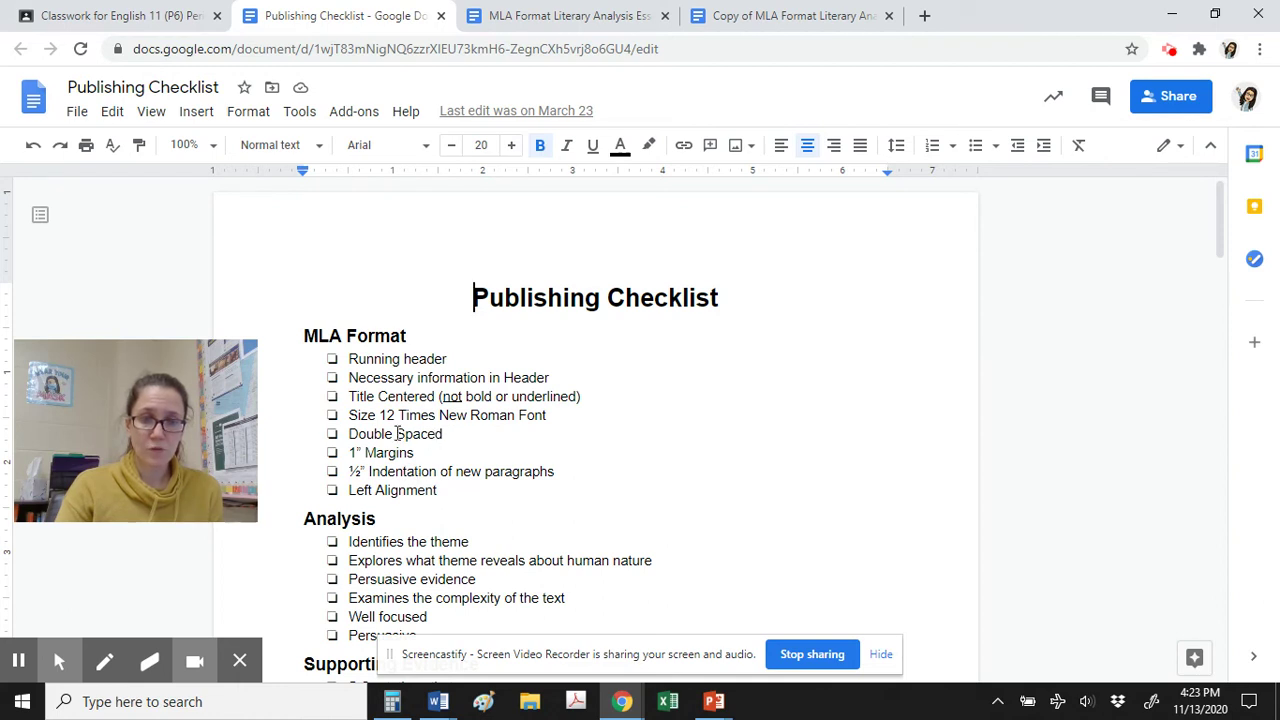
pyautogui.moveTo(385, 433); pyautogui.dragTo(442, 433)
pyautogui.moveTo(548, 417); pyautogui.dragTo(343, 420)
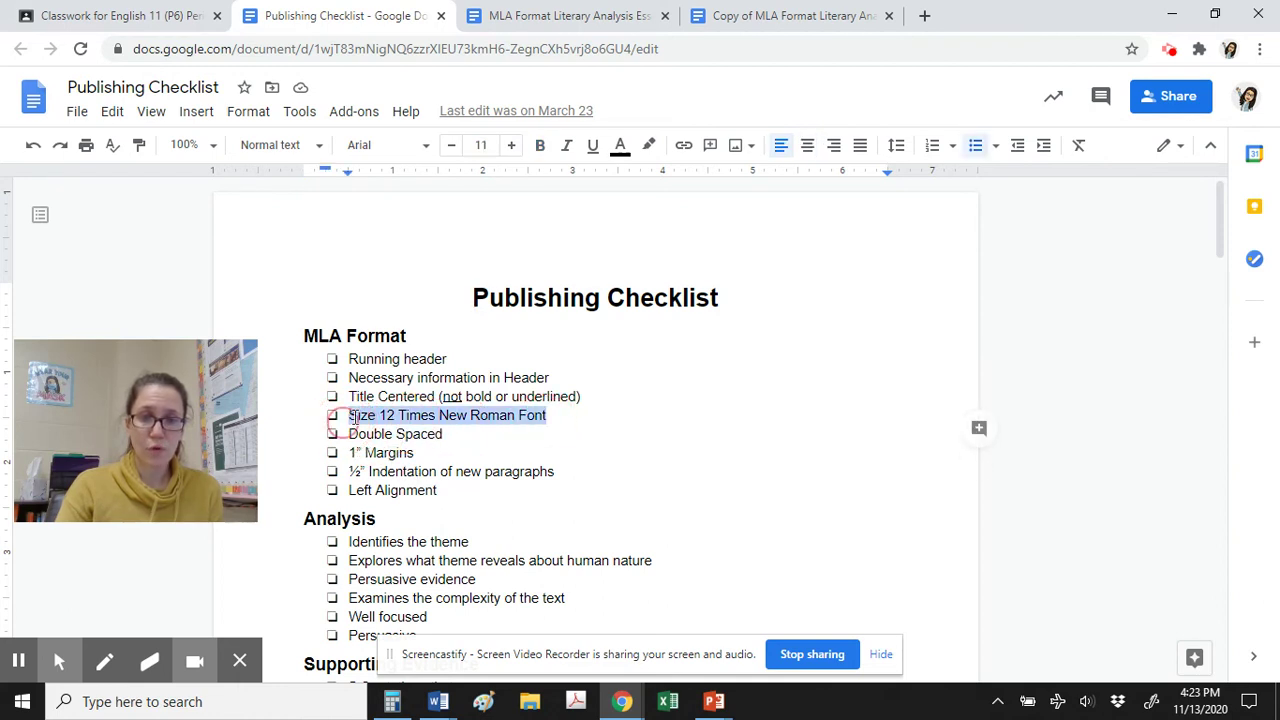
pyautogui.moveTo(435, 396); pyautogui.dragTo(359, 396)
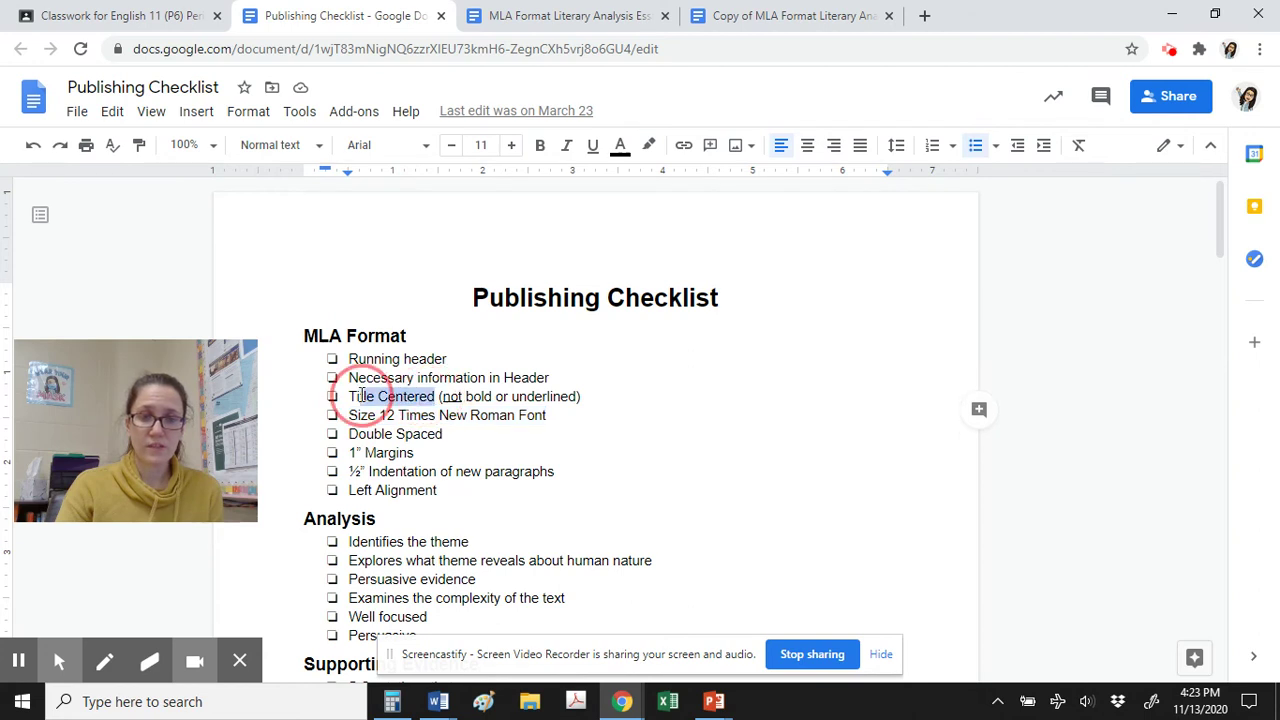
pyautogui.moveTo(425, 456); pyautogui.dragTo(414, 455)
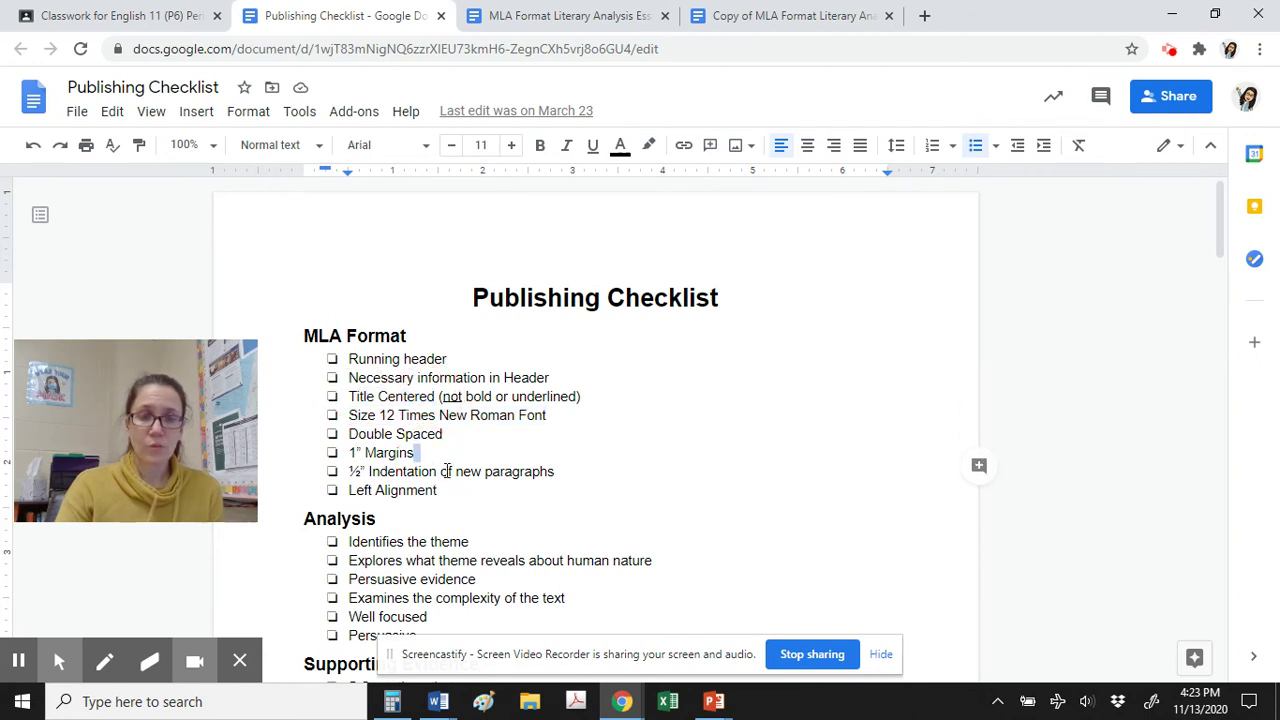
pyautogui.click(740, 14)
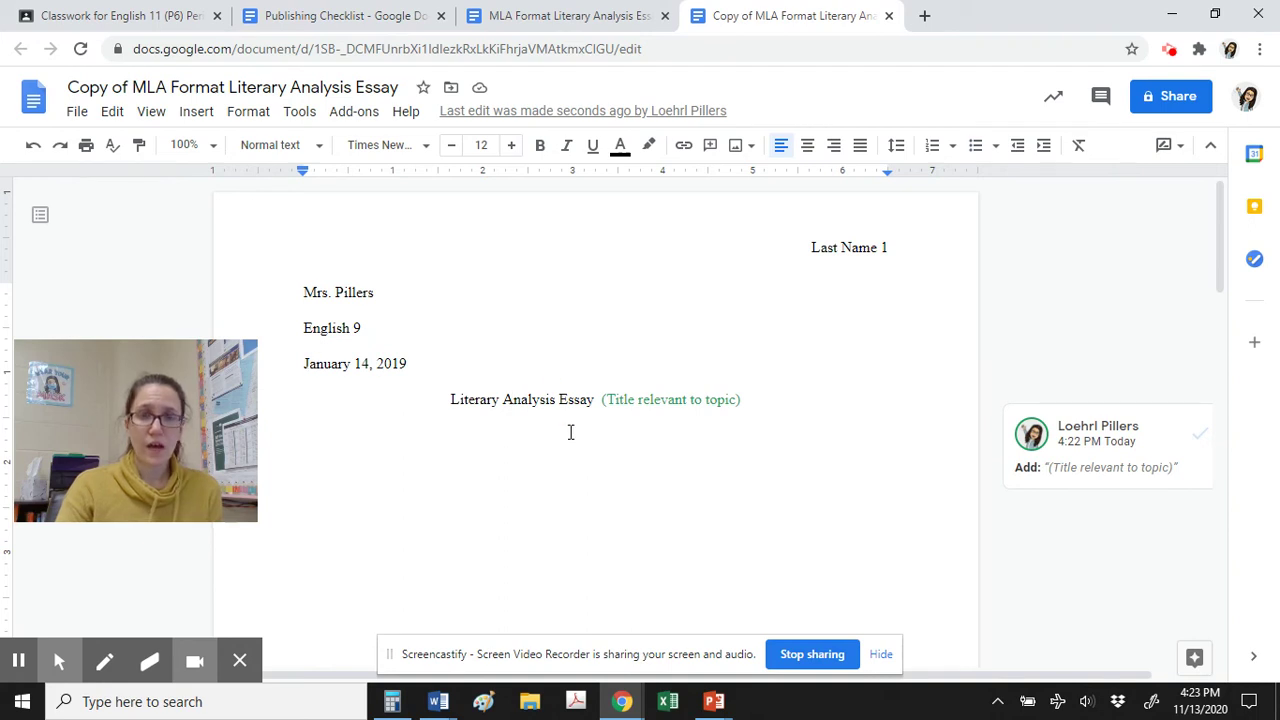
pyautogui.click(337, 12)
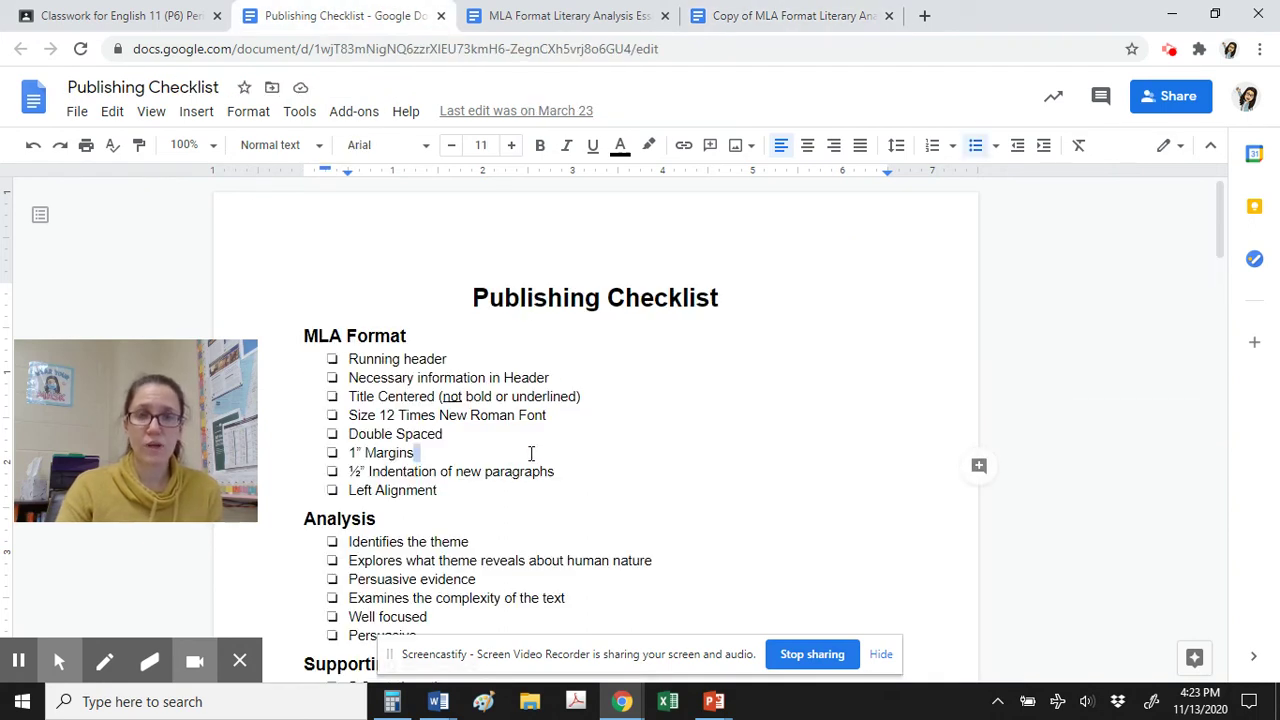
# Change the required number of quotations under Supporting Evidence in the checklist to 4.
pyautogui.scroll(-2, 530, 454)
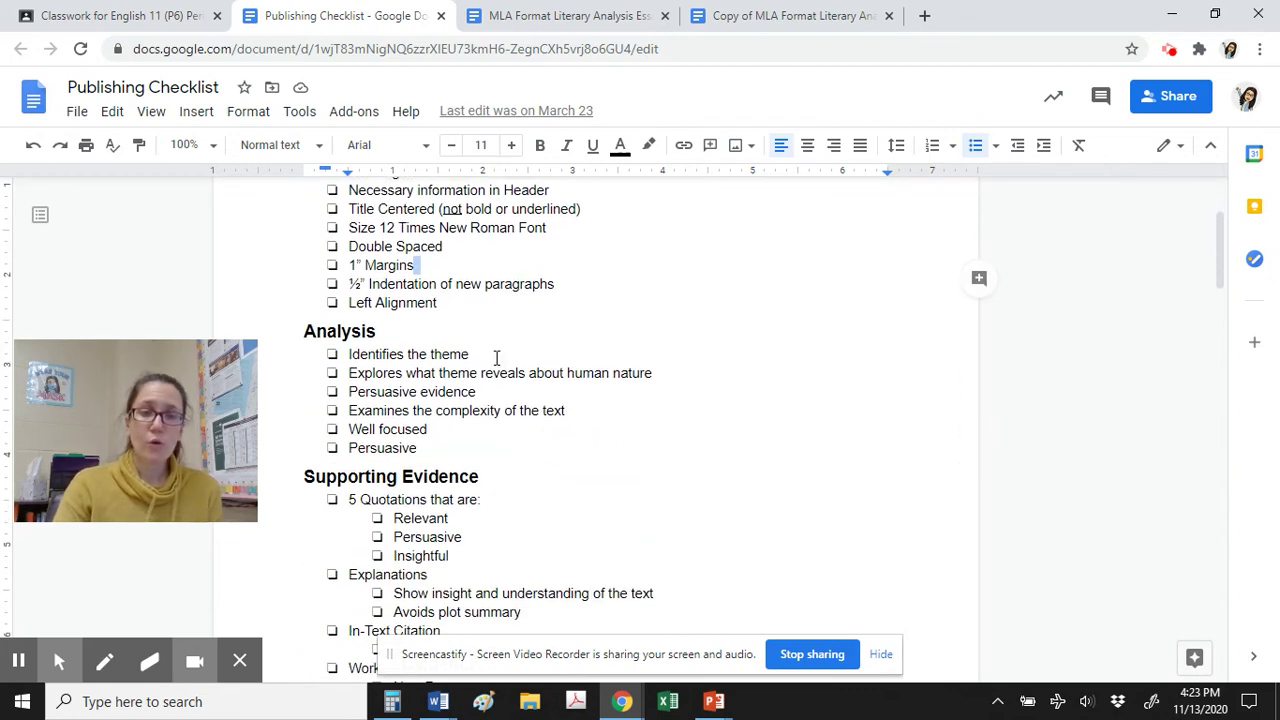
pyautogui.scroll(-2, 496, 508)
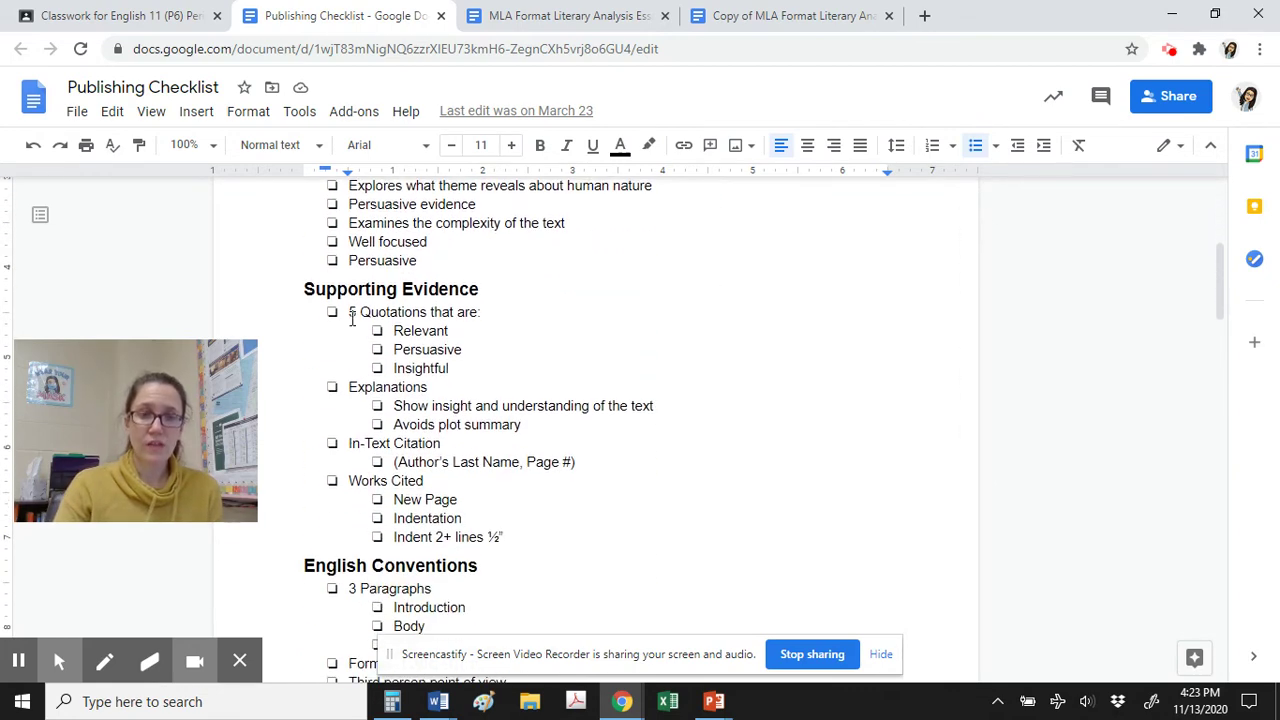
pyautogui.click(352, 318)
pyautogui.press('BackSpace')
pyautogui.write('4')
# Review the checklist's English Conventions items and the Holistic Grading Rubric below them.
pyautogui.scroll(-2, 680, 452)
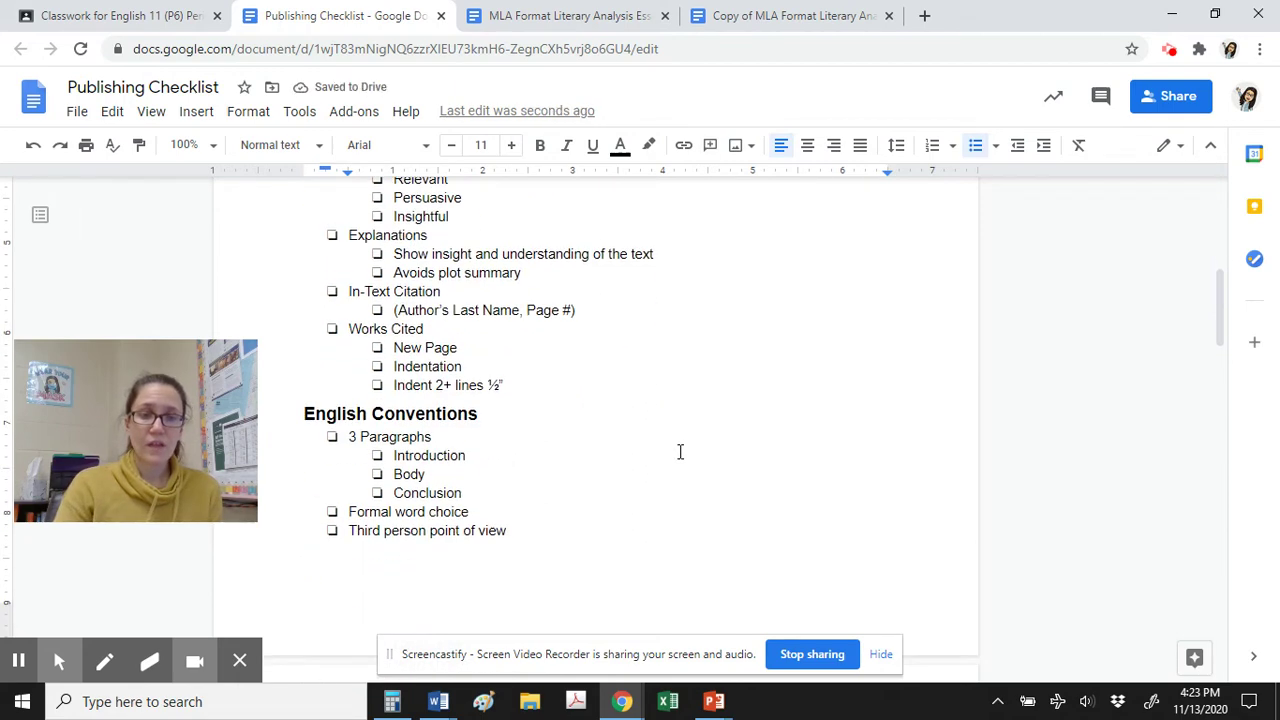
pyautogui.scroll(-8, 589, 465)
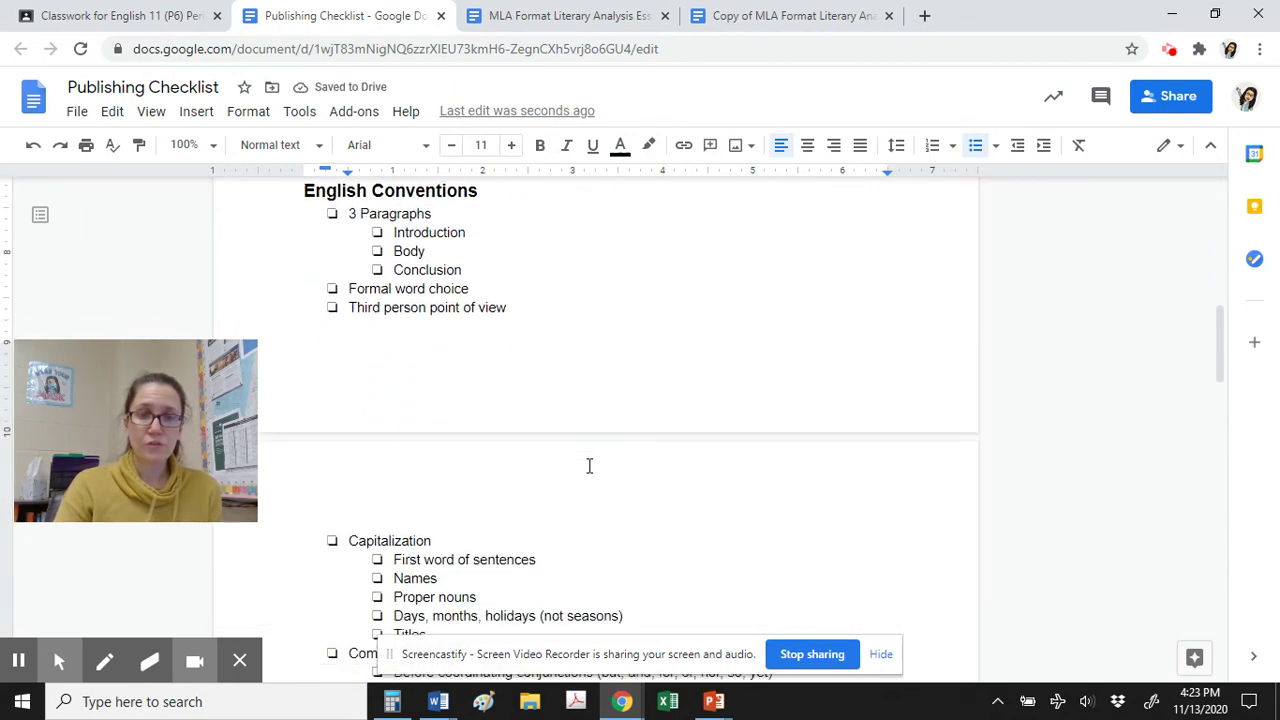
pyautogui.scroll(-2, 590, 465)
pyautogui.scroll(2, 588, 455)
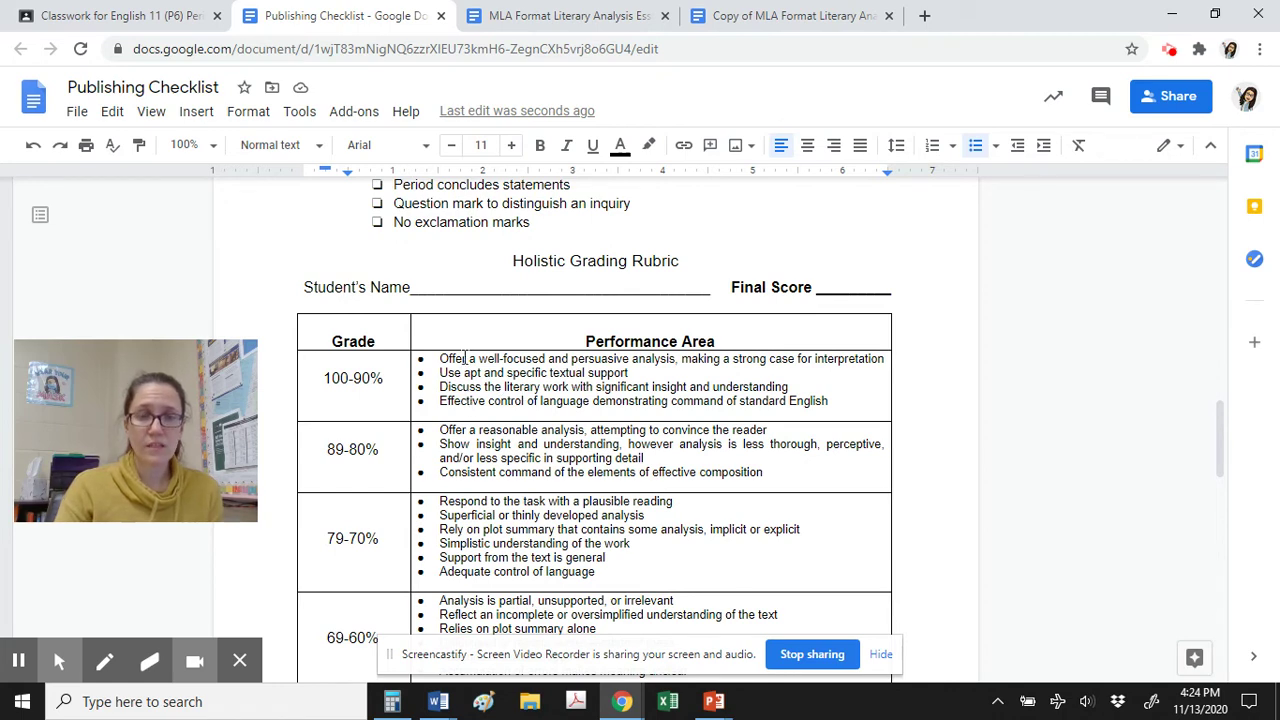
# Try highlighting the text of the rubric's 100-90% row in yellow, and remove the highlight.
pyautogui.moveTo(440, 358); pyautogui.dragTo(480, 400)
pyautogui.moveTo(386, 378); pyautogui.dragTo(320, 384)
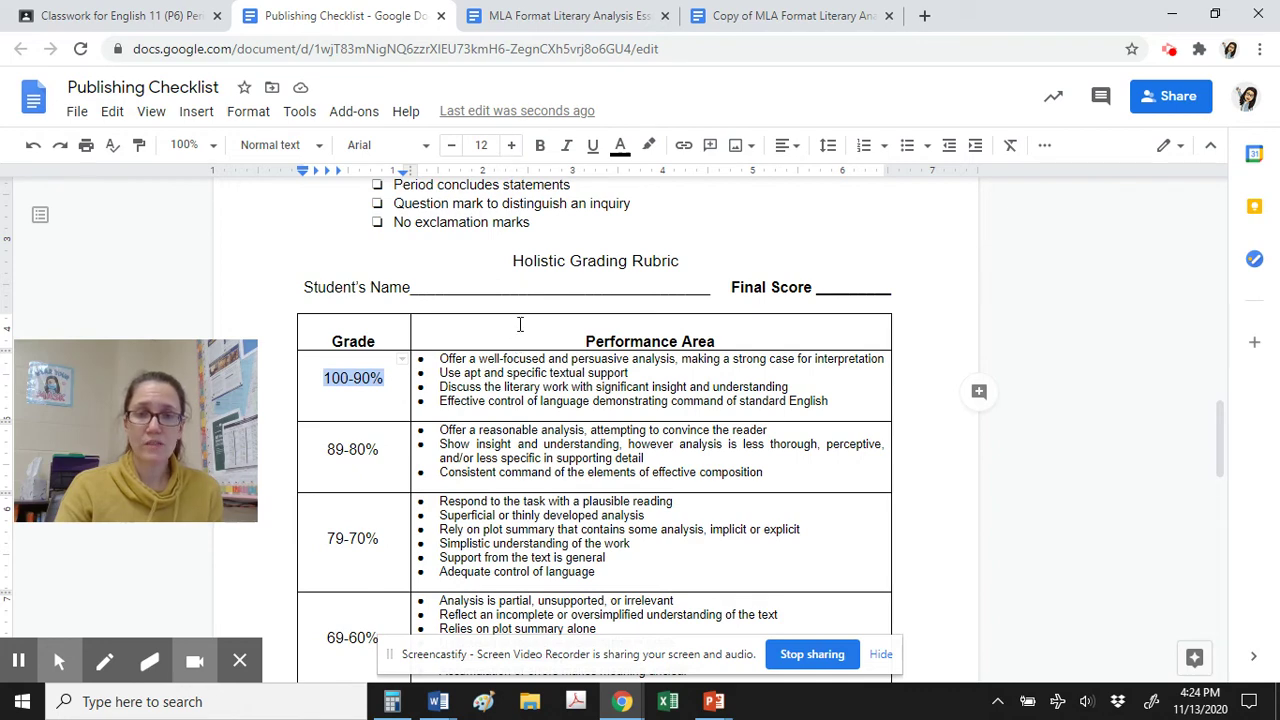
pyautogui.click(759, 387)
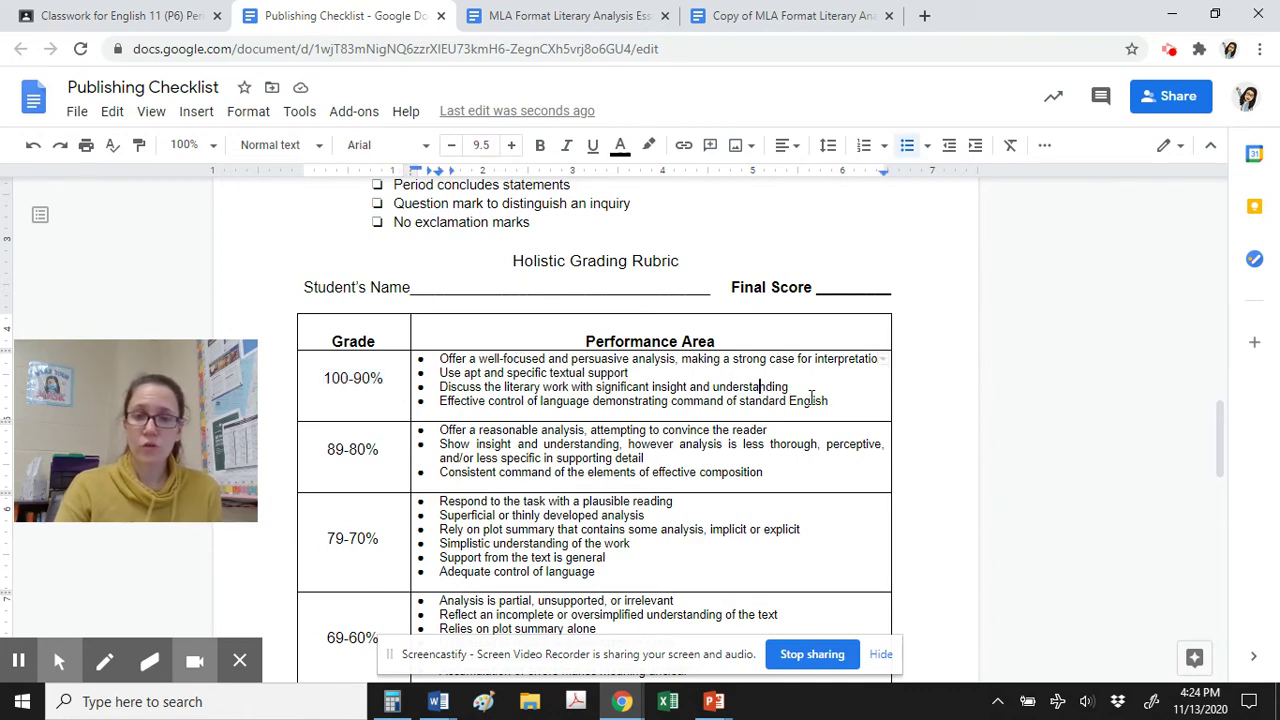
pyautogui.moveTo(797, 402); pyautogui.dragTo(309, 369)
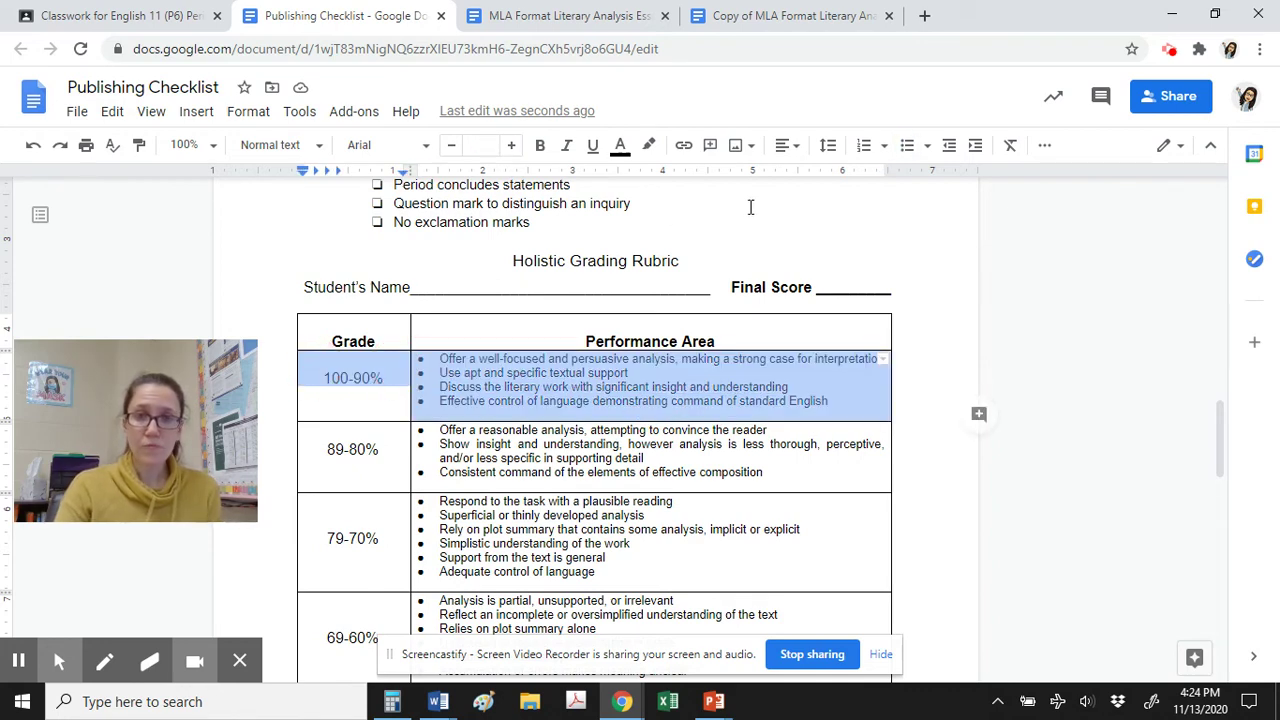
pyautogui.click(654, 150)
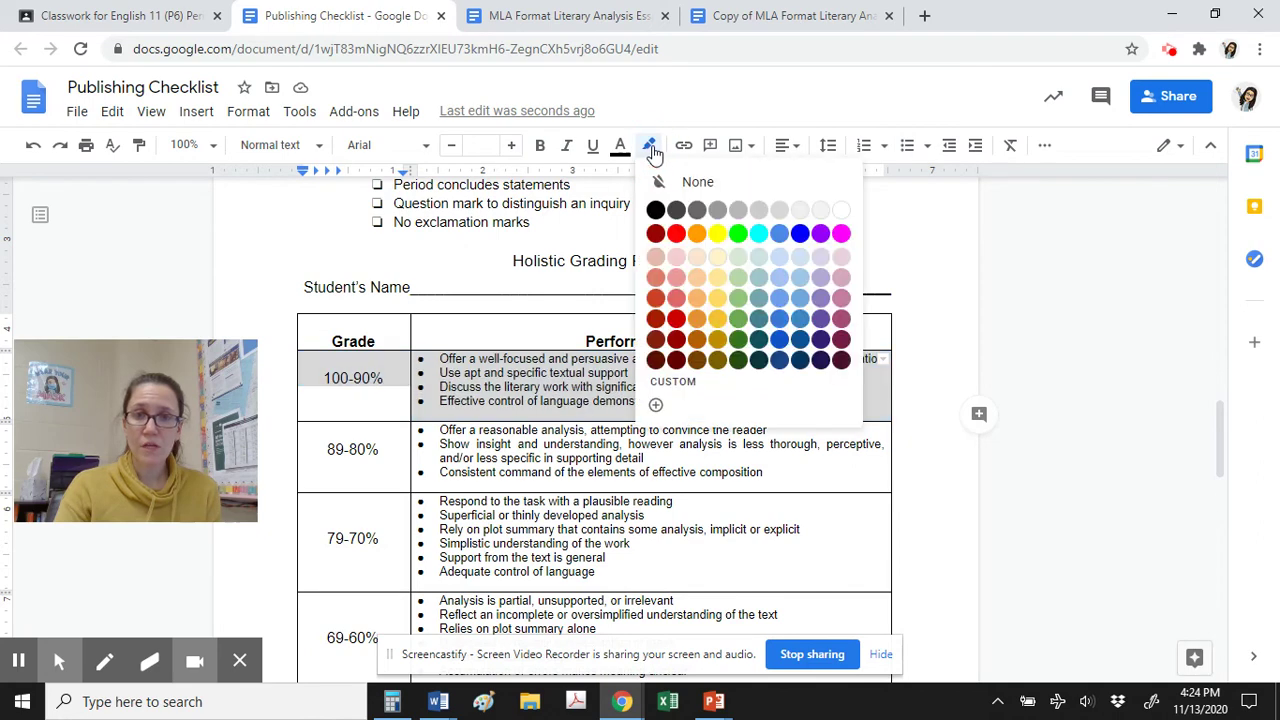
pyautogui.click(711, 234)
pyautogui.click(652, 147)
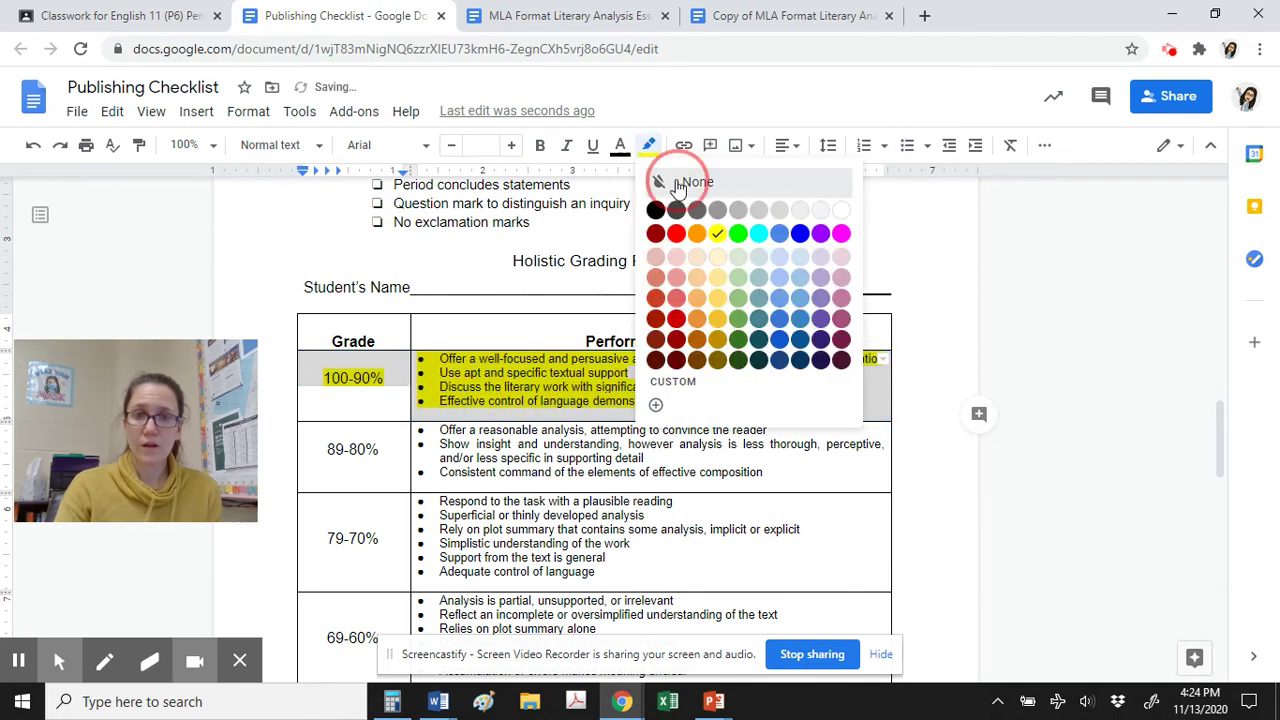
pyautogui.click(668, 182)
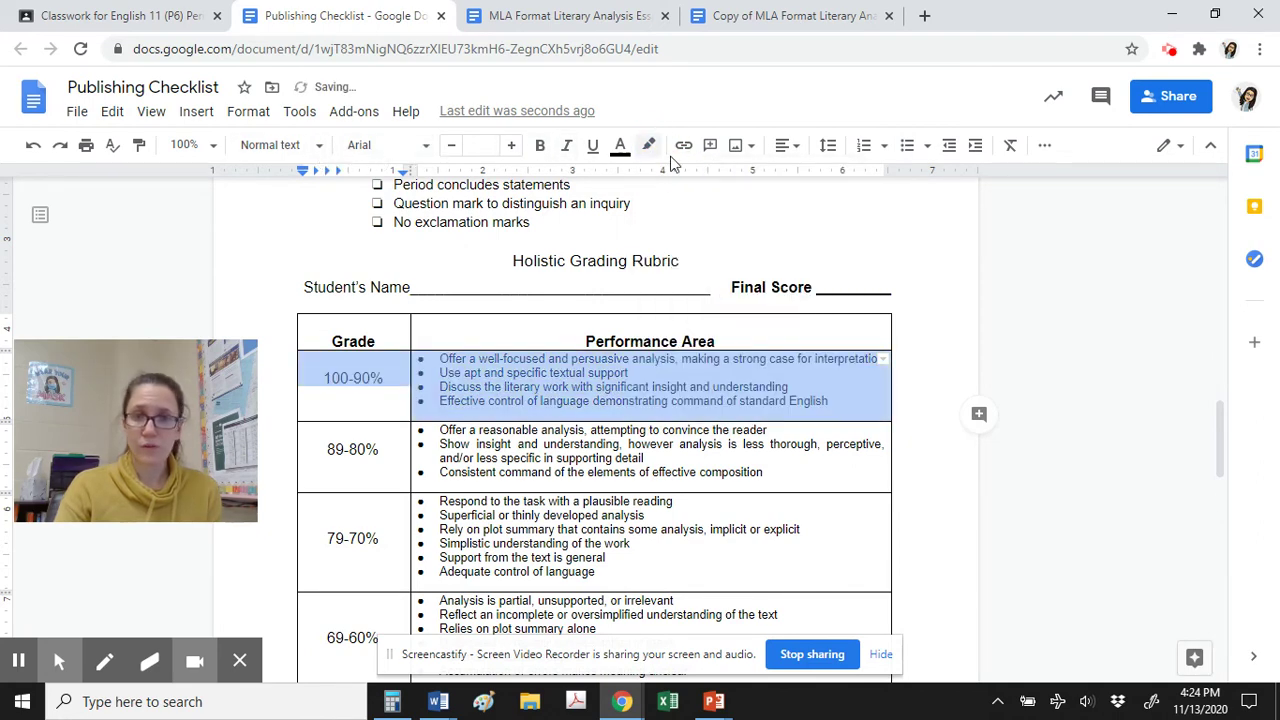
# Try a yellow border on the rubric's 100-90% row, and set the border color back to black.
pyautogui.click(1041, 152)
pyautogui.click(983, 181)
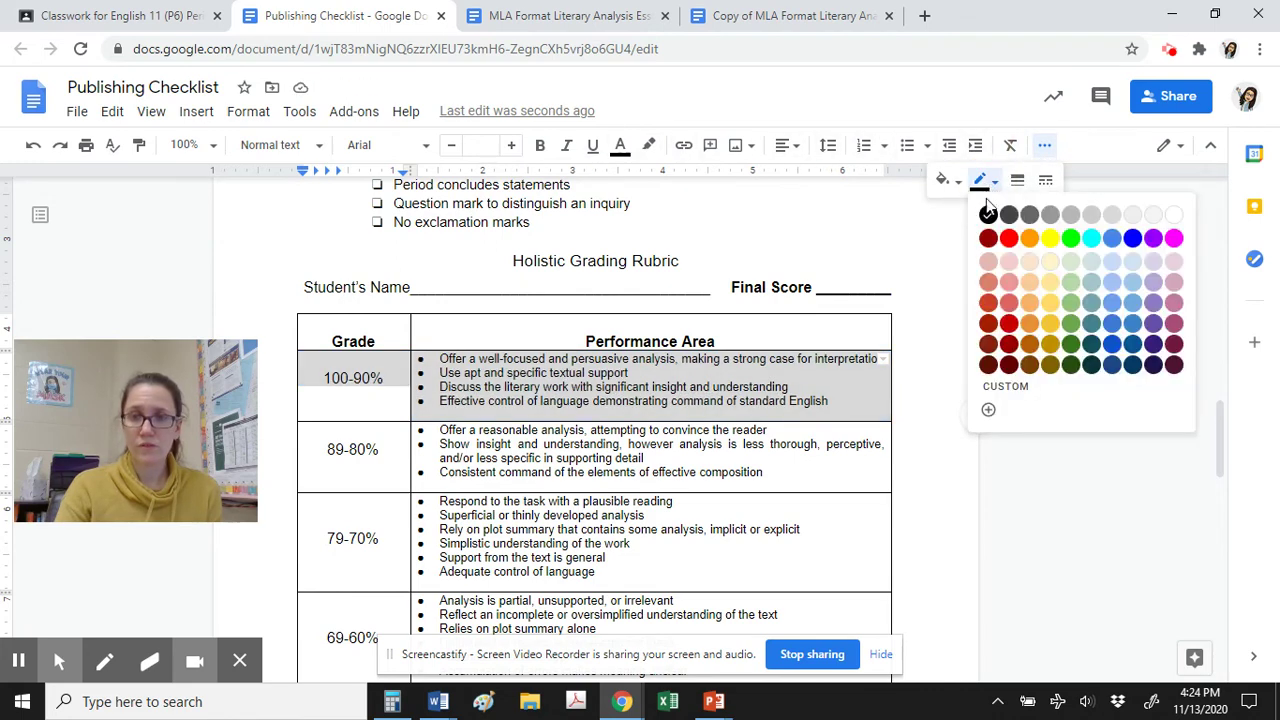
pyautogui.click(1048, 239)
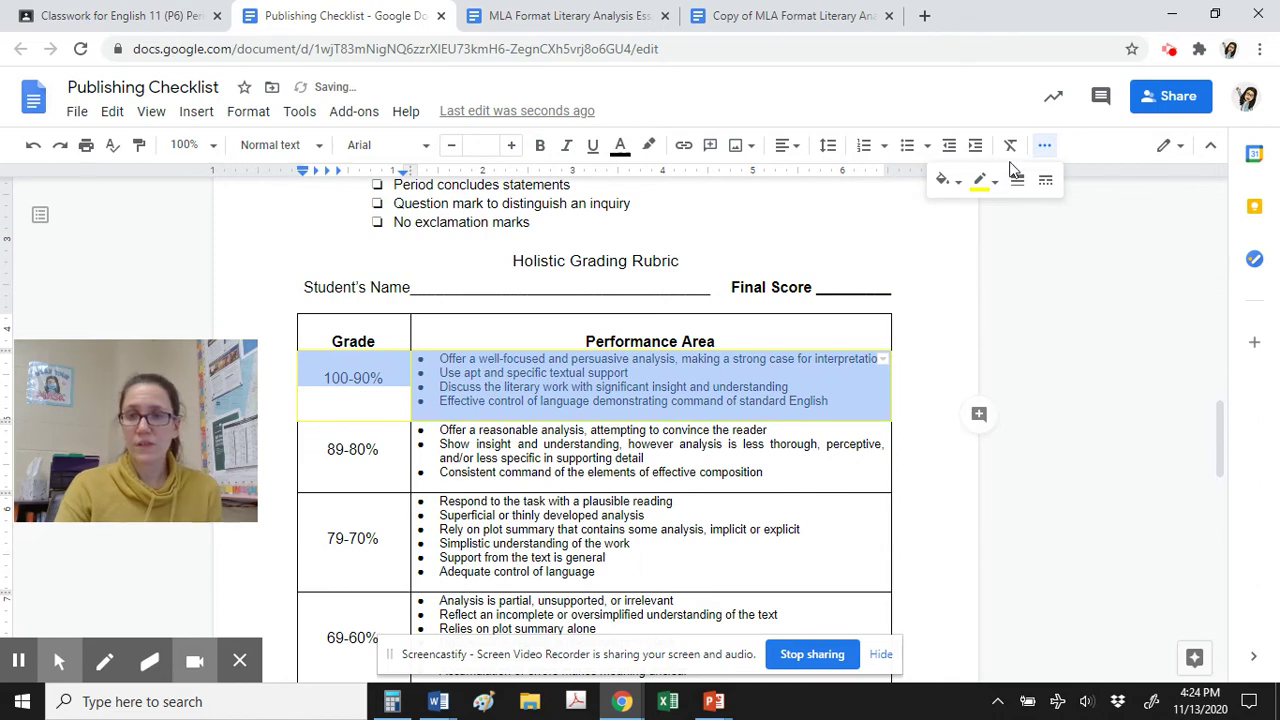
pyautogui.click(985, 181)
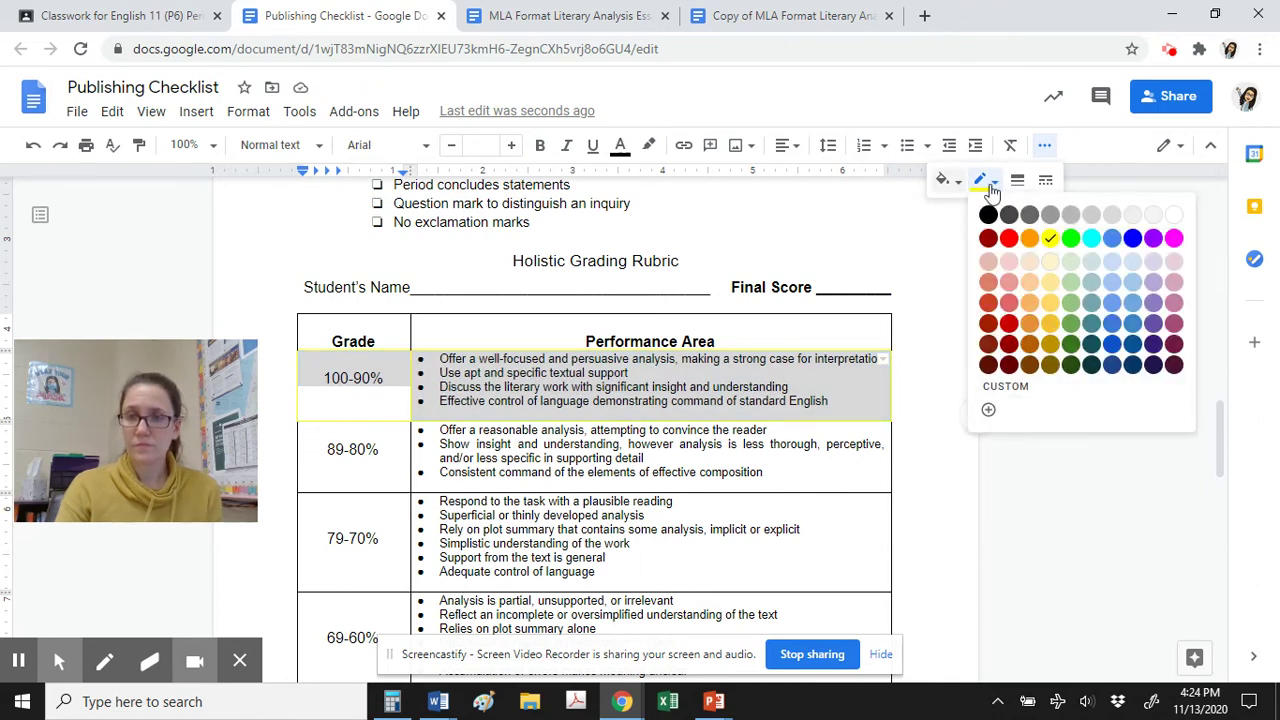
pyautogui.click(988, 214)
# Fill the cells of the rubric's 100-90% row with yellow and enter 95% as the Final Score.
pyautogui.click(946, 181)
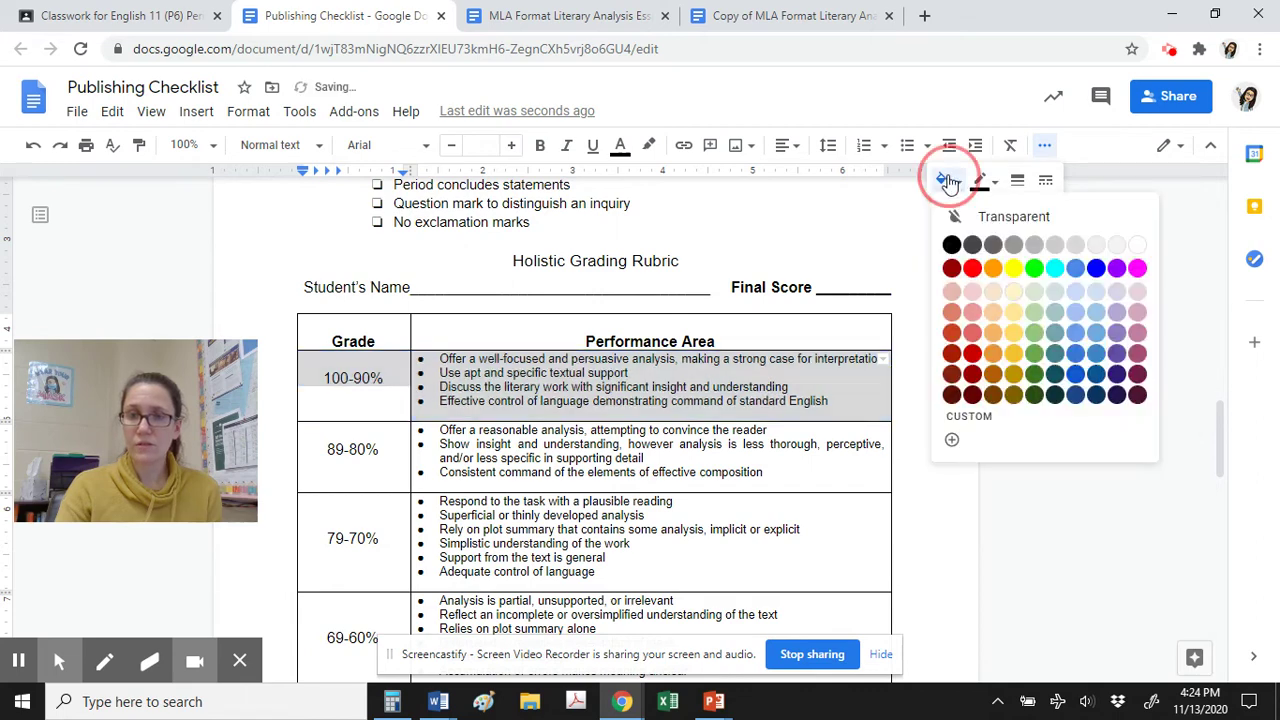
pyautogui.click(1034, 268)
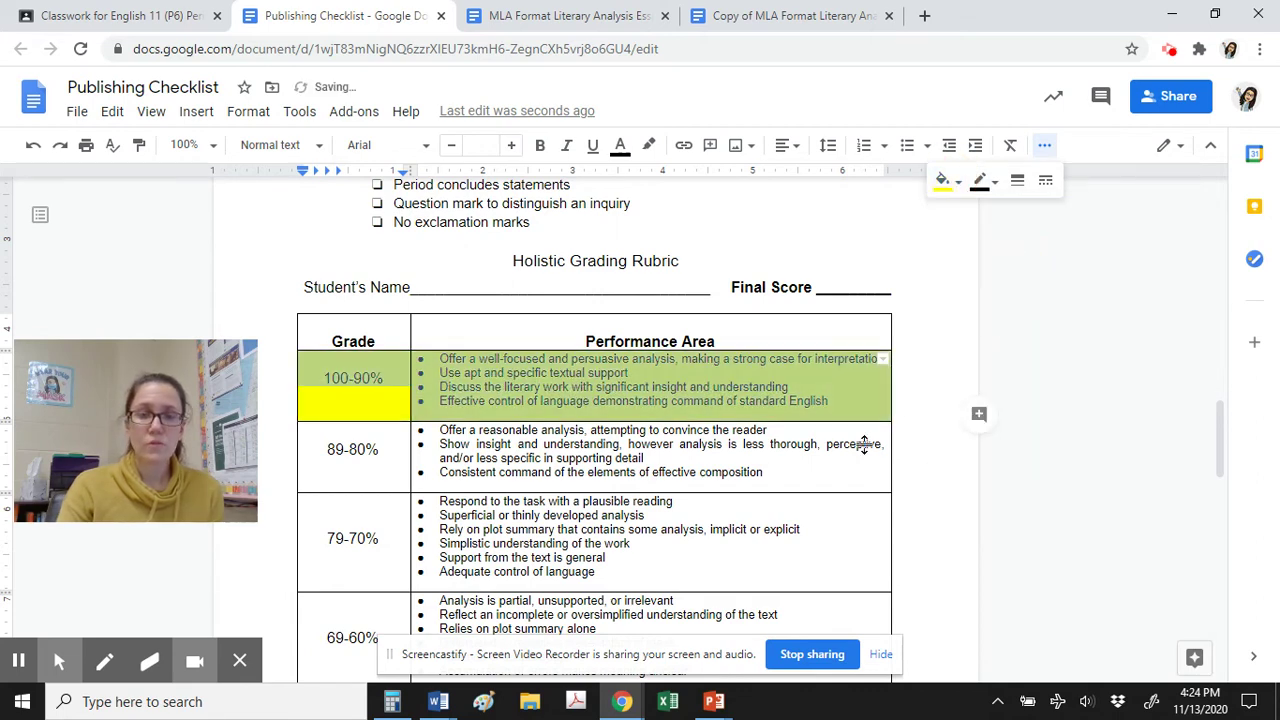
pyautogui.click(808, 472)
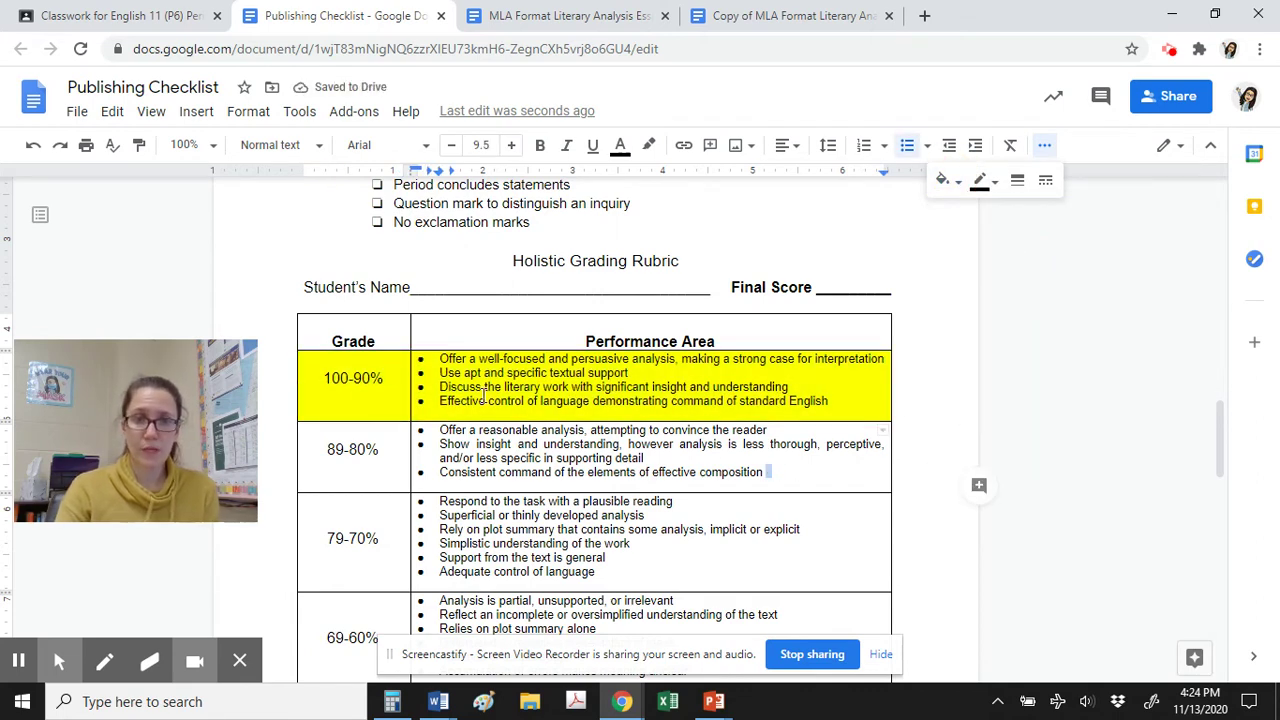
pyautogui.doubleClick(851, 283)
pyautogui.write('95')
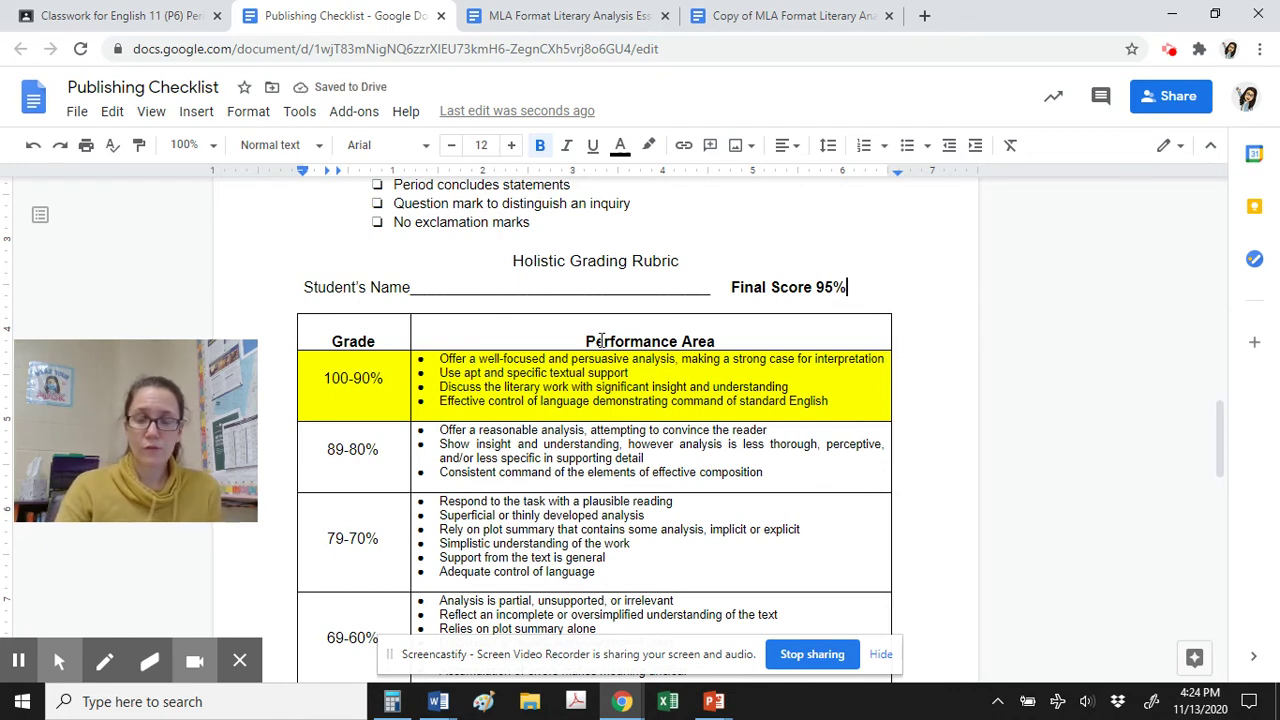
# Make a copy of the Copy of MLA Format Literary Analysis Essay document, named Final Draft, without its comments and suggestions.
pyautogui.click(110, 15)
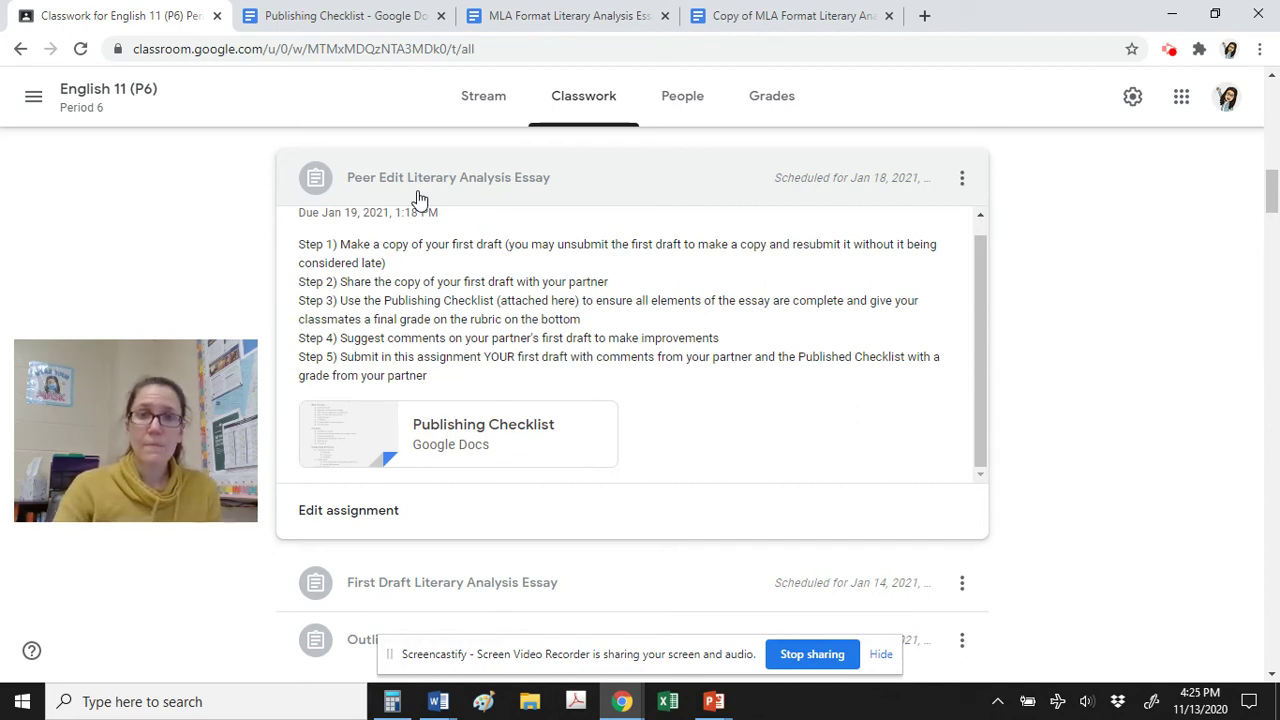
pyautogui.click(805, 12)
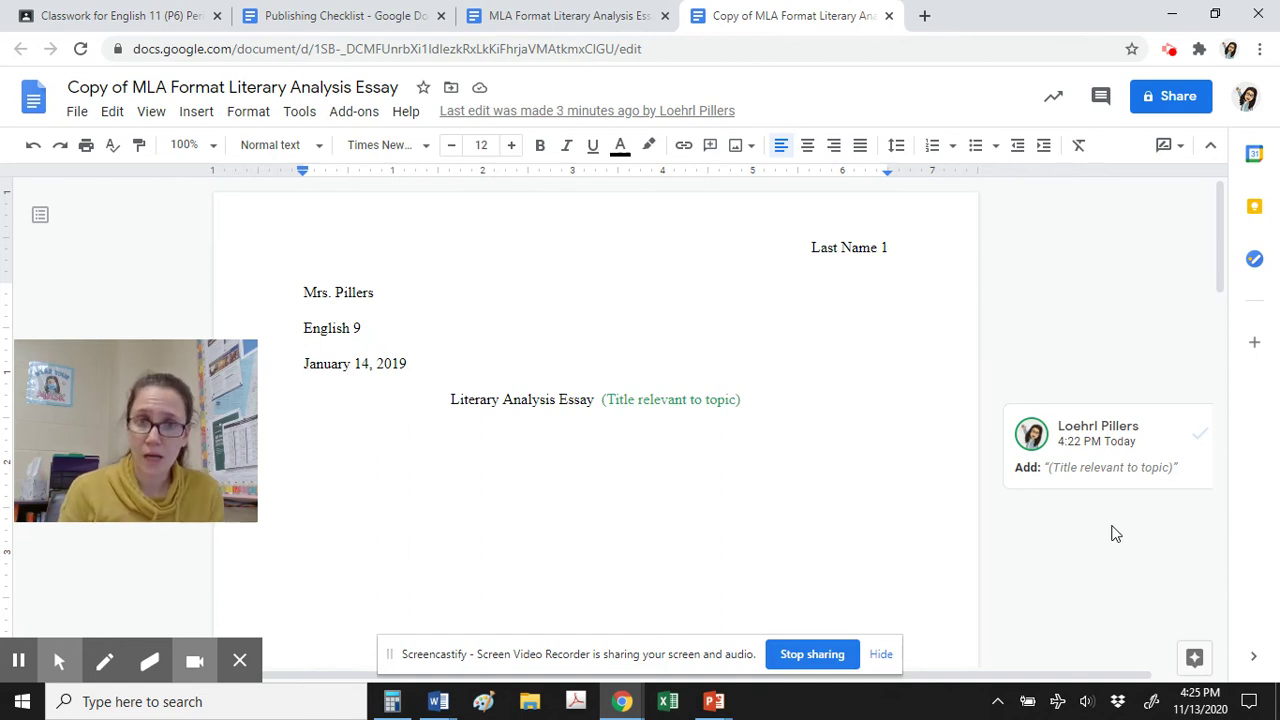
pyautogui.click(77, 111)
pyautogui.click(130, 253)
pyautogui.write('Final Dr')
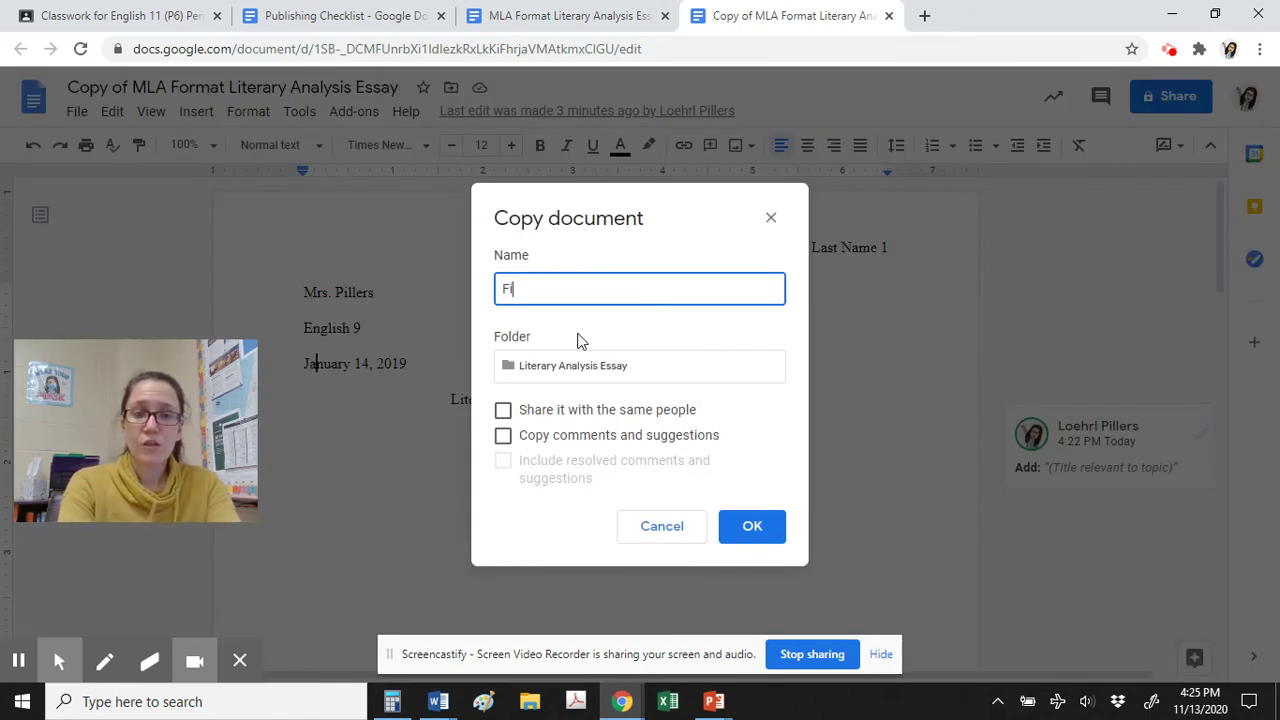
pyautogui.write('aft')
pyautogui.press('Return')
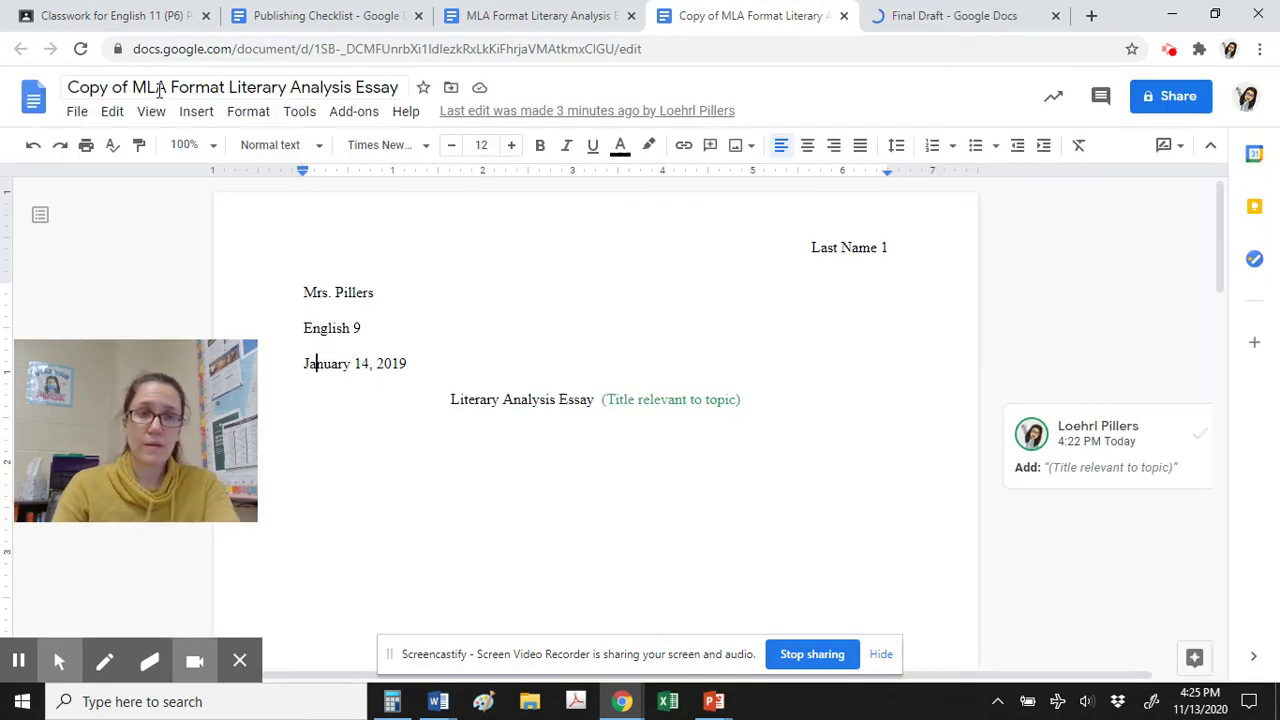
# Rename the essay copy containing the suggested edits as Edited Draft.
pyautogui.click(160, 88)
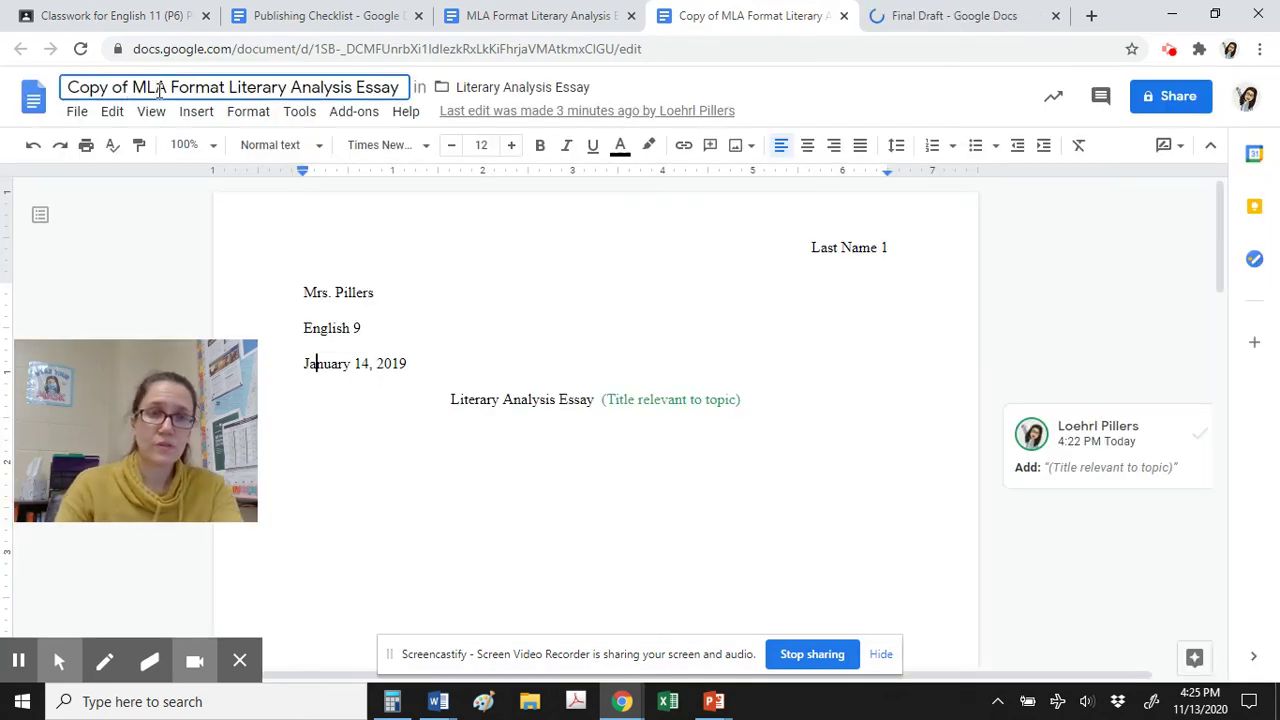
pyautogui.moveTo(399, 88); pyautogui.dragTo(66, 88)
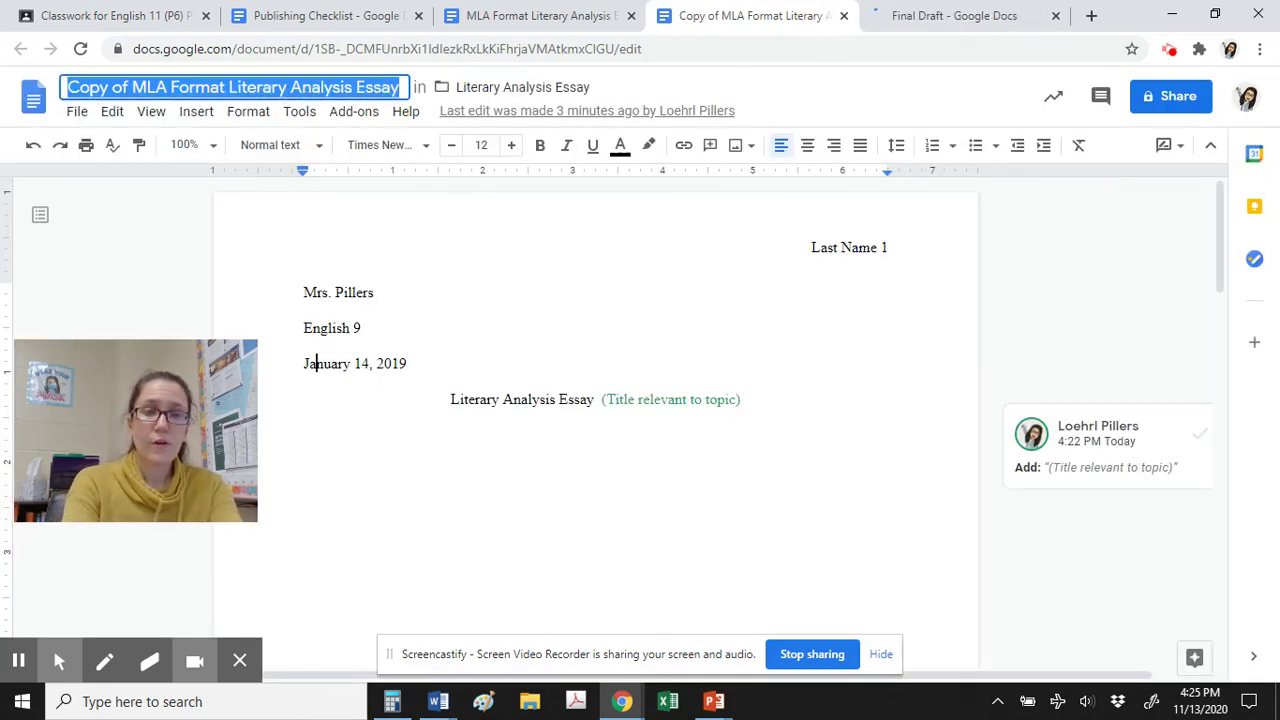
pyautogui.write('Edite')
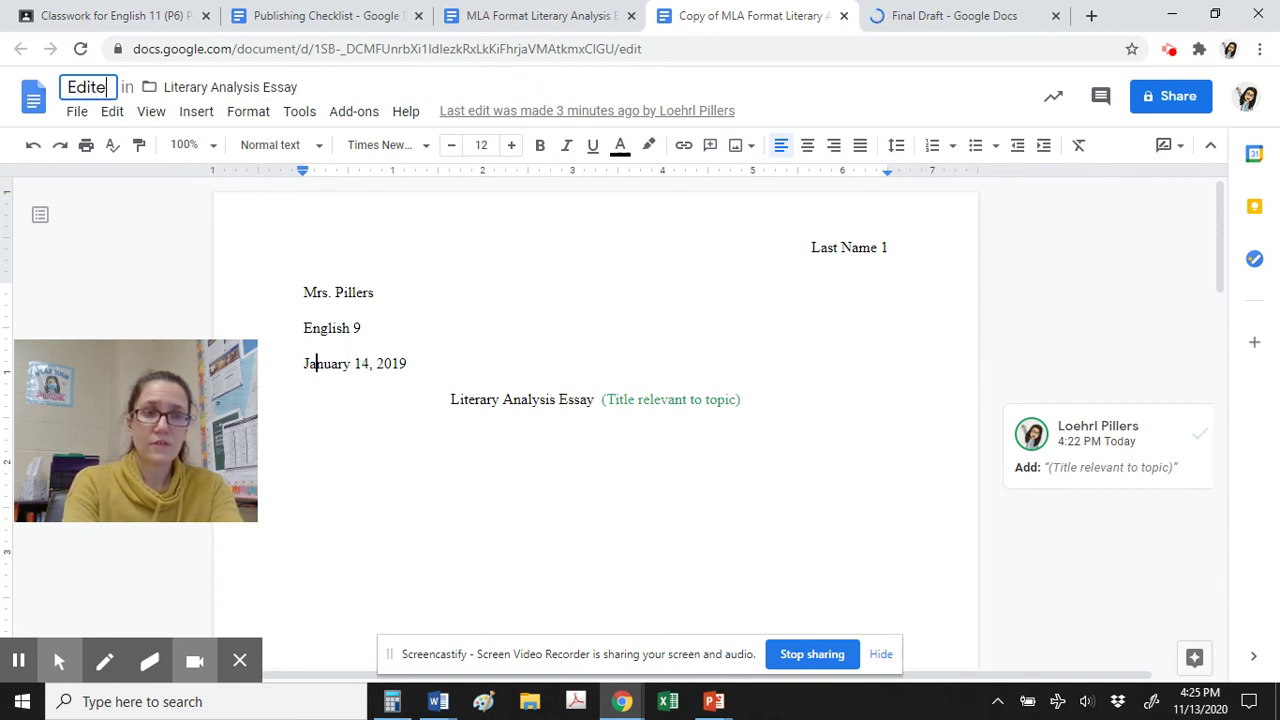
pyautogui.write('d Draft')
pyautogui.press('Return')
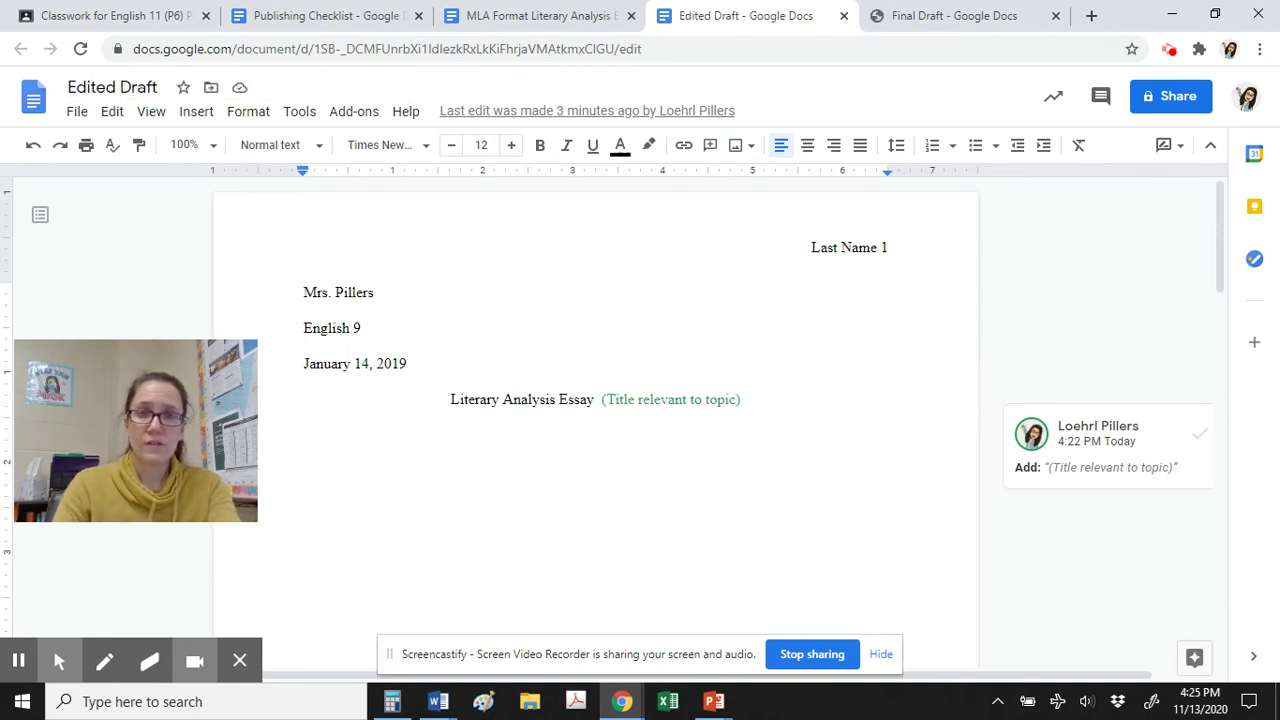
# Review the original essay, the Edited Draft, the Final Draft and the graded Publishing Checklist in turn.
pyautogui.click(525, 18)
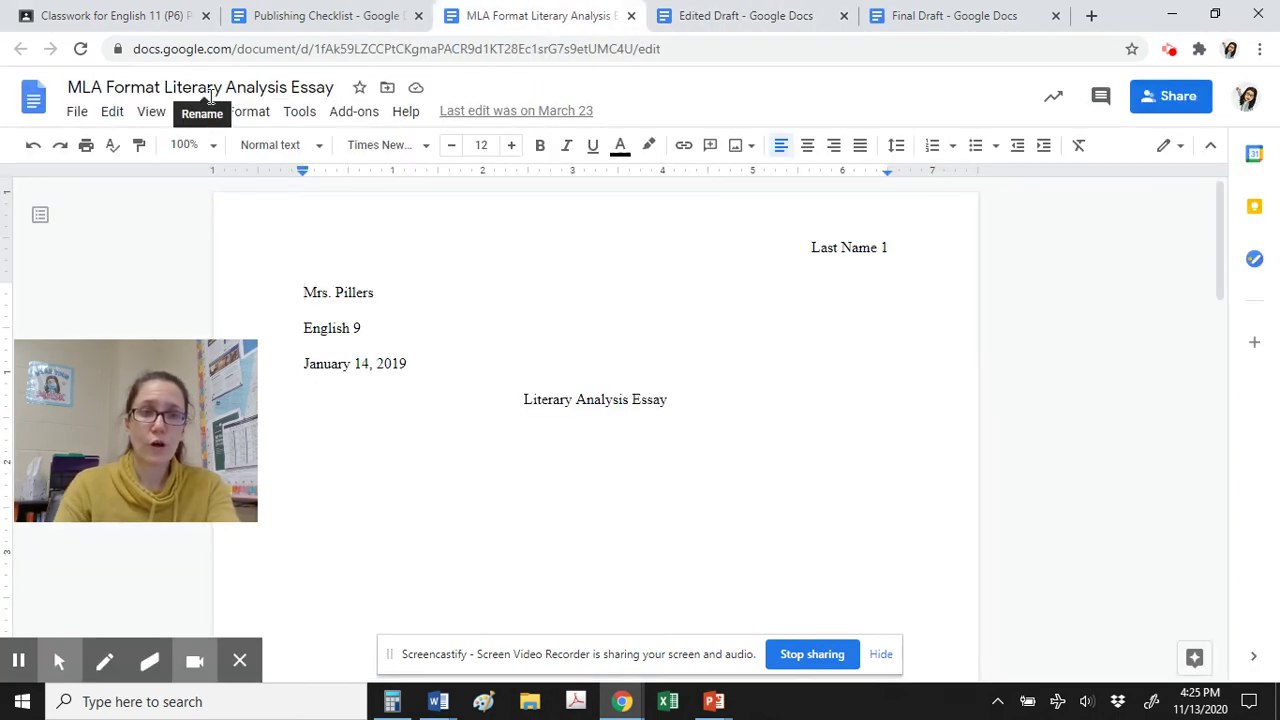
pyautogui.click(700, 14)
pyautogui.click(945, 14)
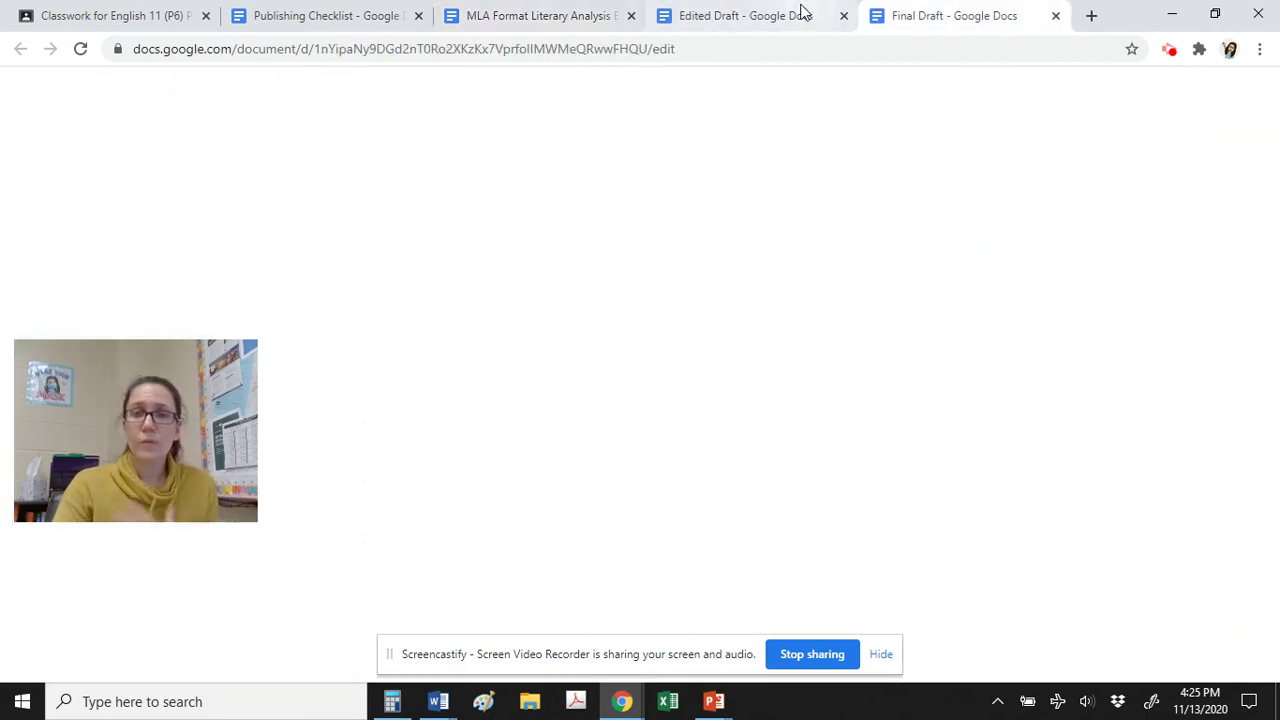
pyautogui.click(765, 14)
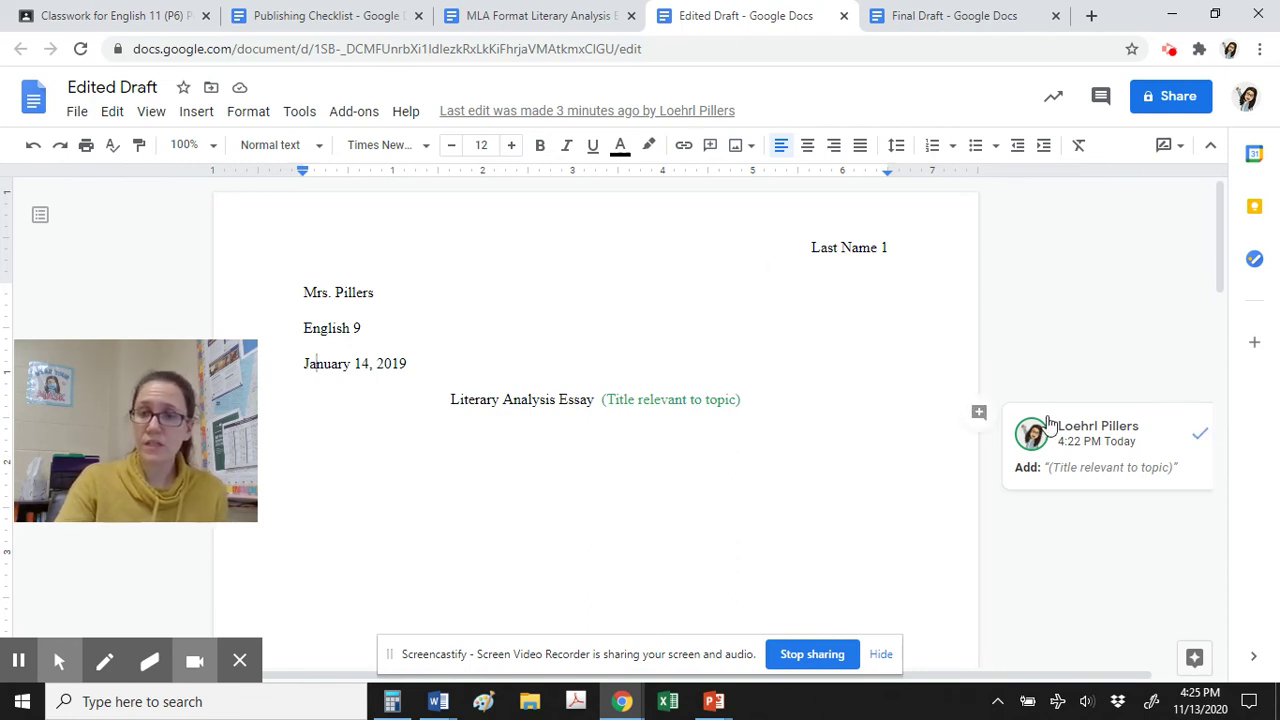
pyautogui.click(987, 12)
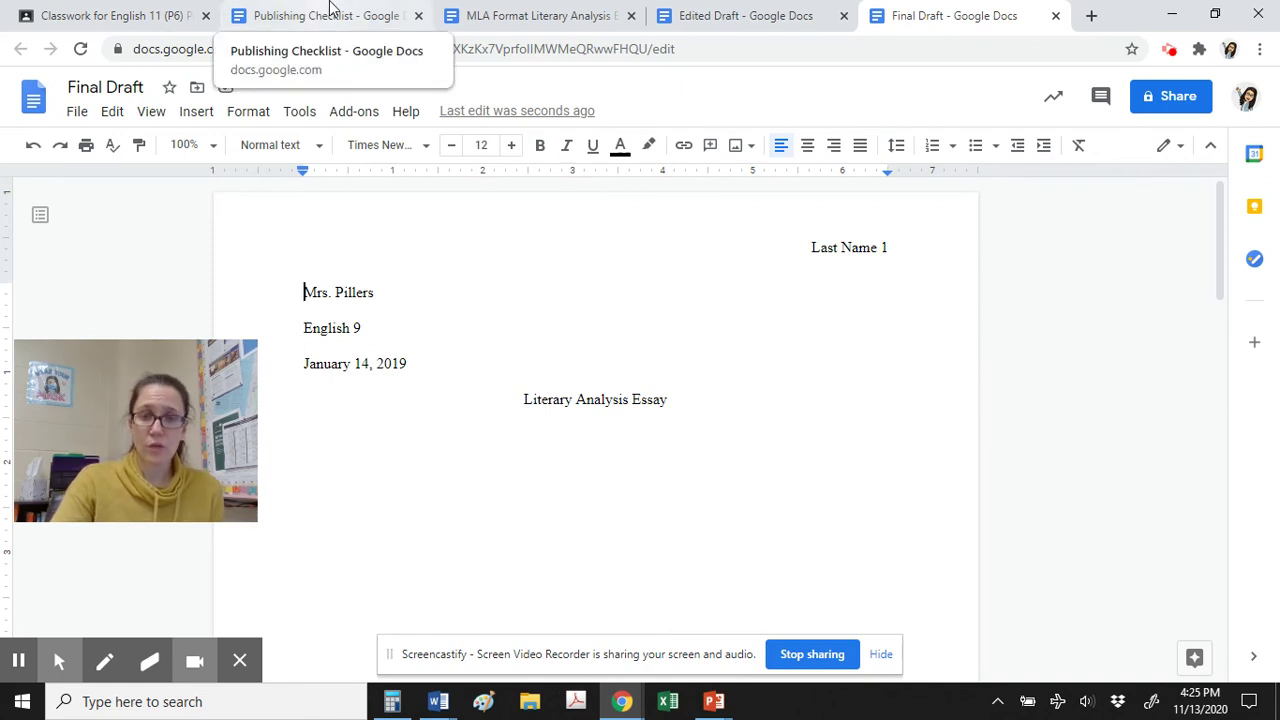
pyautogui.click(756, 28)
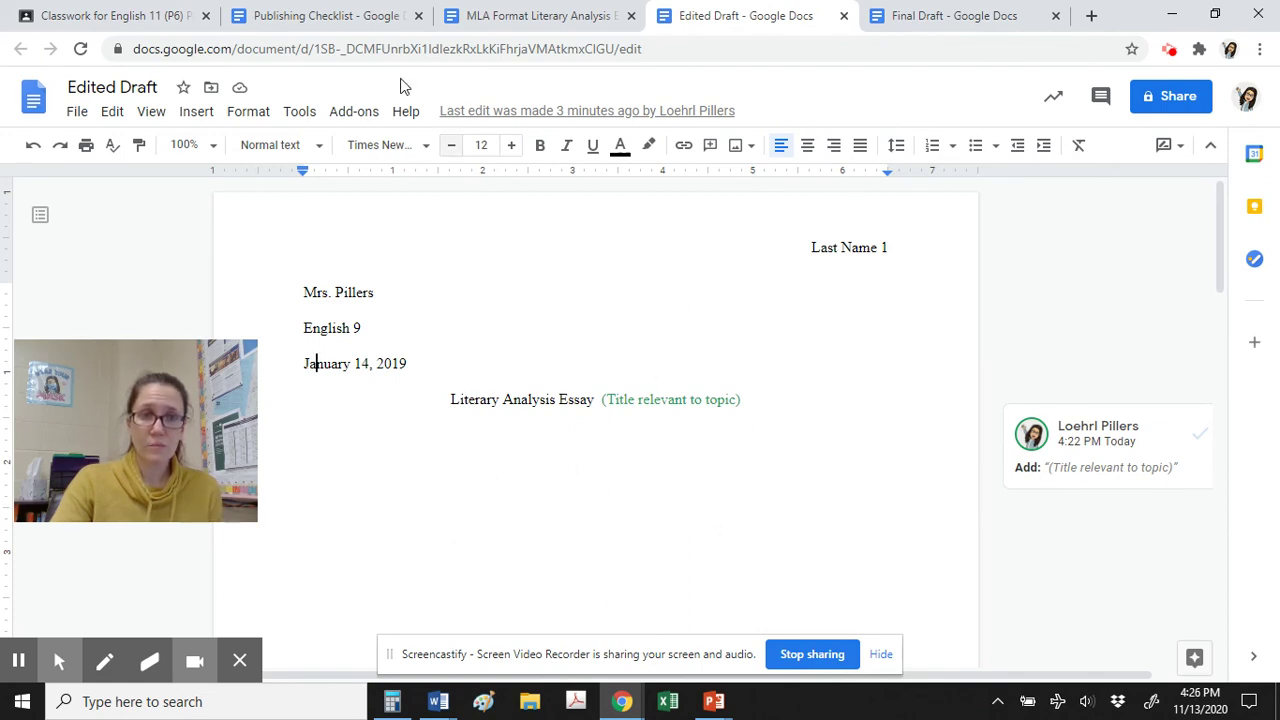
pyautogui.click(307, 12)
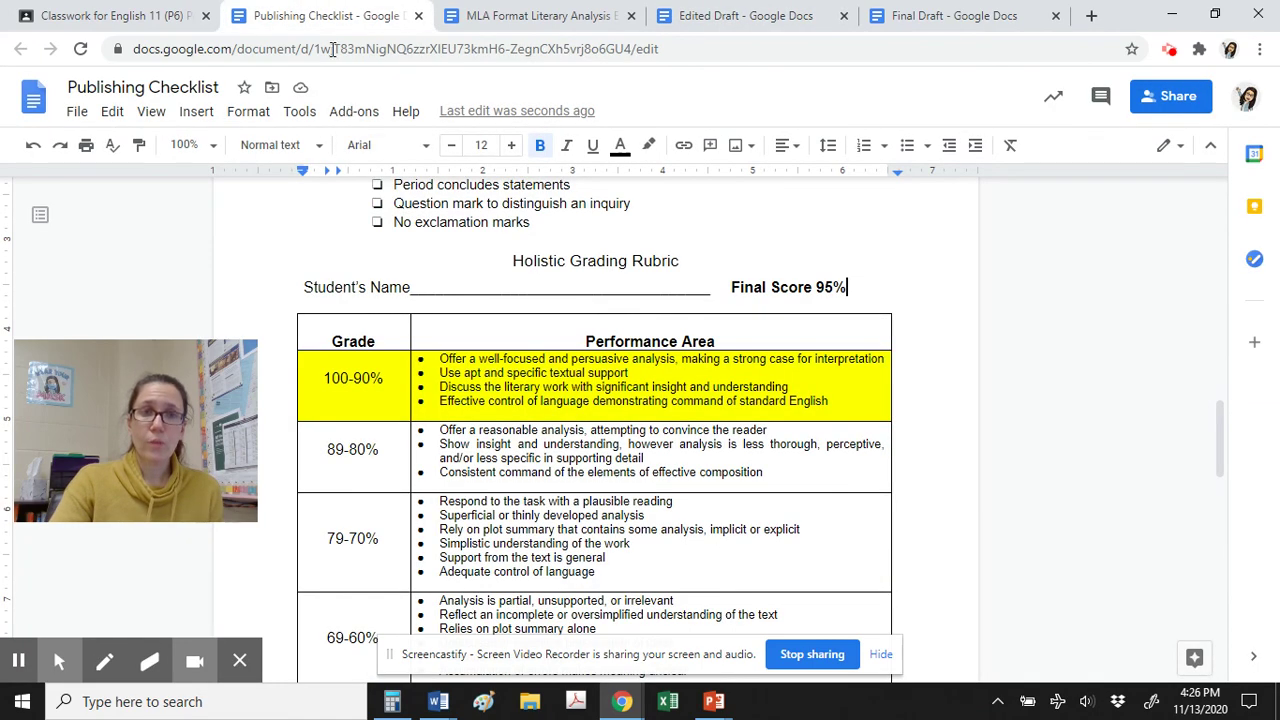